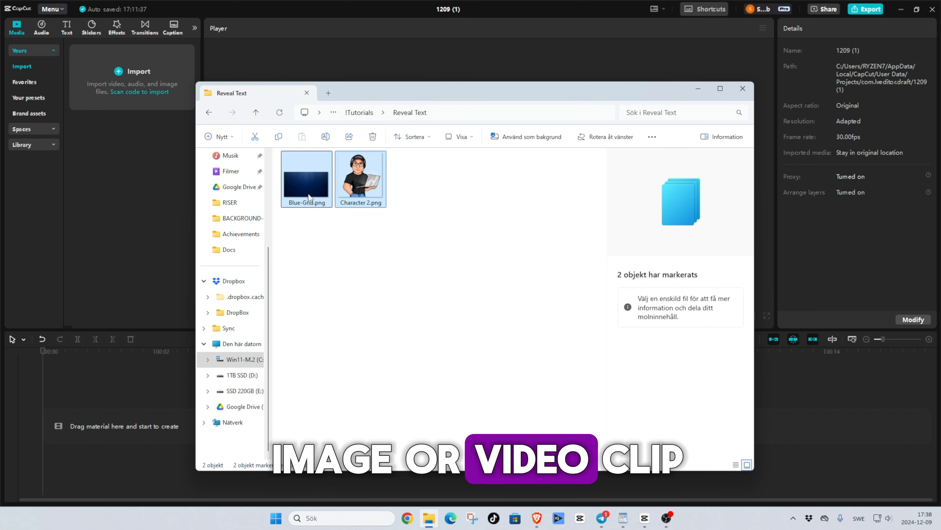
Import Blue-Grid.png and Character 2.png and add both images to the timeline.
left_click_drag(120, 91, 126, 98)
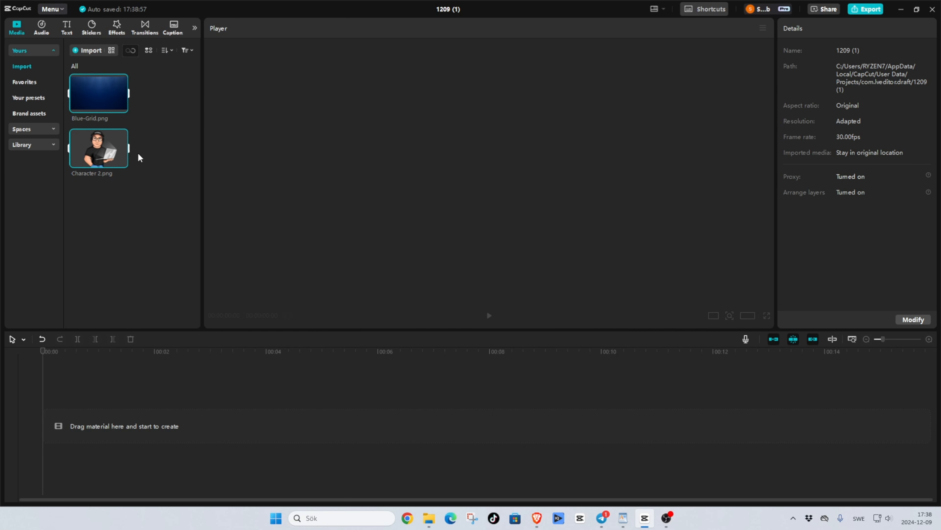
left_click_drag(105, 89, 80, 415)
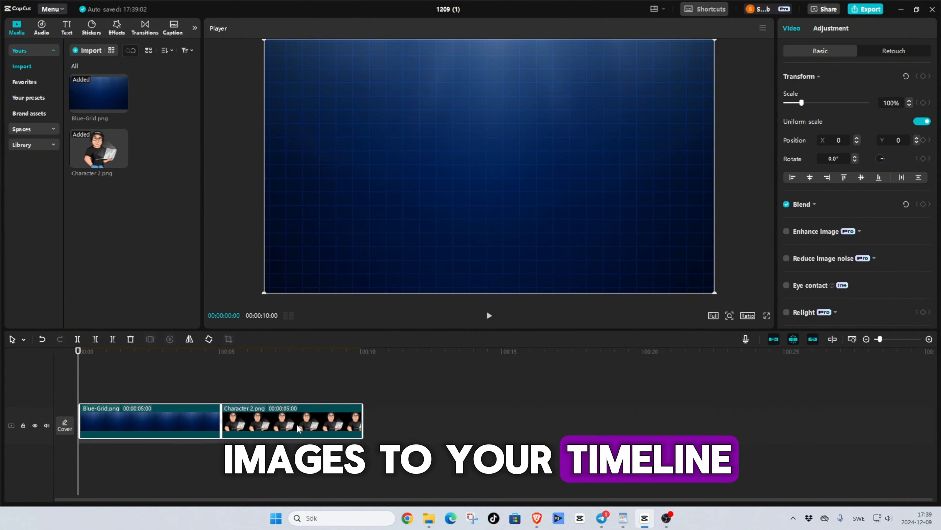
Stack the Character 2.png clip on a track above Blue-Grid.png and extend both clips to 00:00:07:13.
left_click_drag(298, 428, 157, 392)
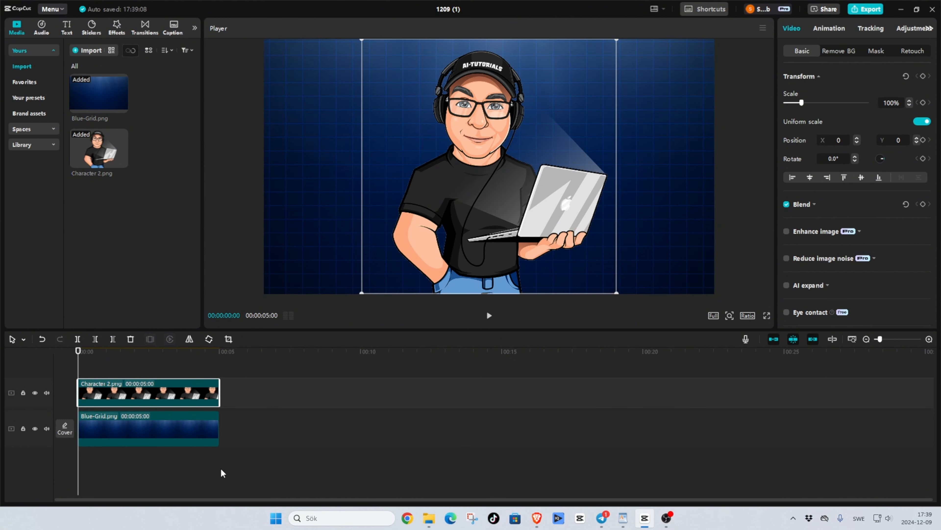
left_click(215, 426)
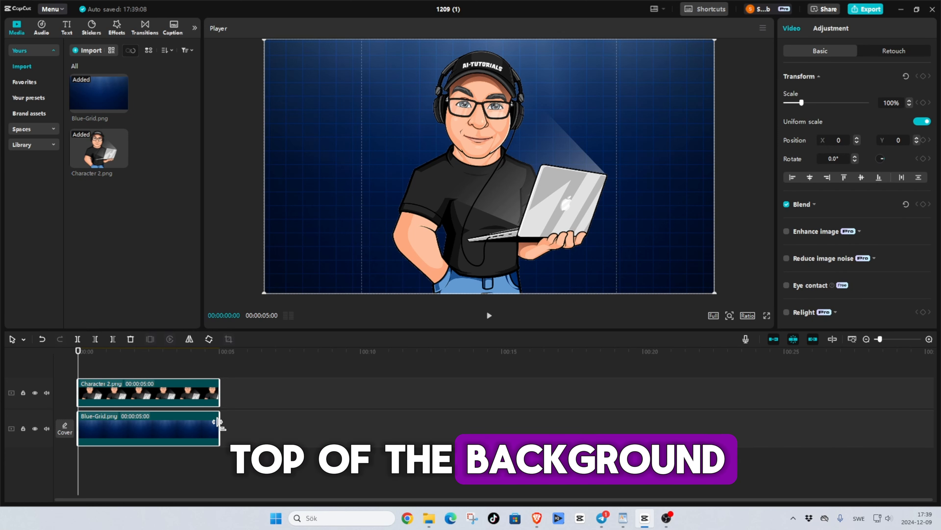
left_click_drag(217, 422, 288, 429)
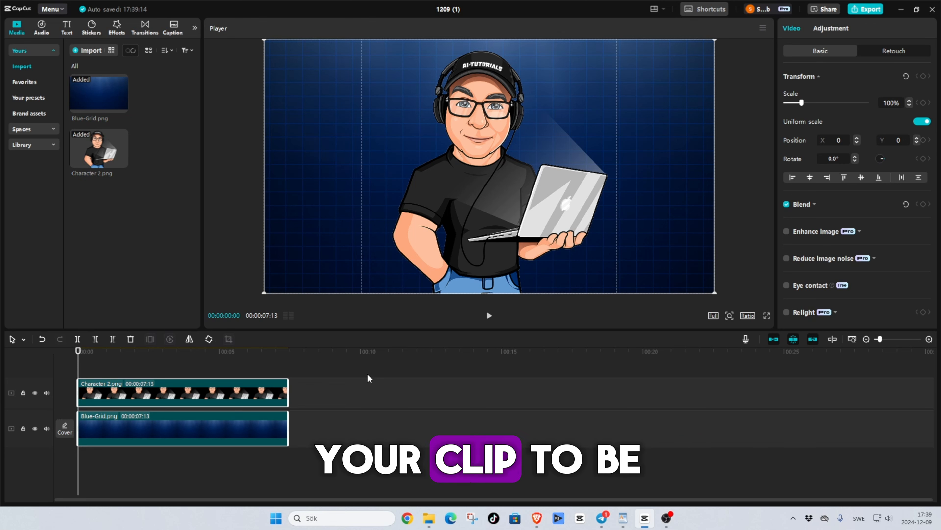
Add a default text clip reading "AI-TUTORIALS" on a track above the character, as long as the image clips.
left_click(65, 26)
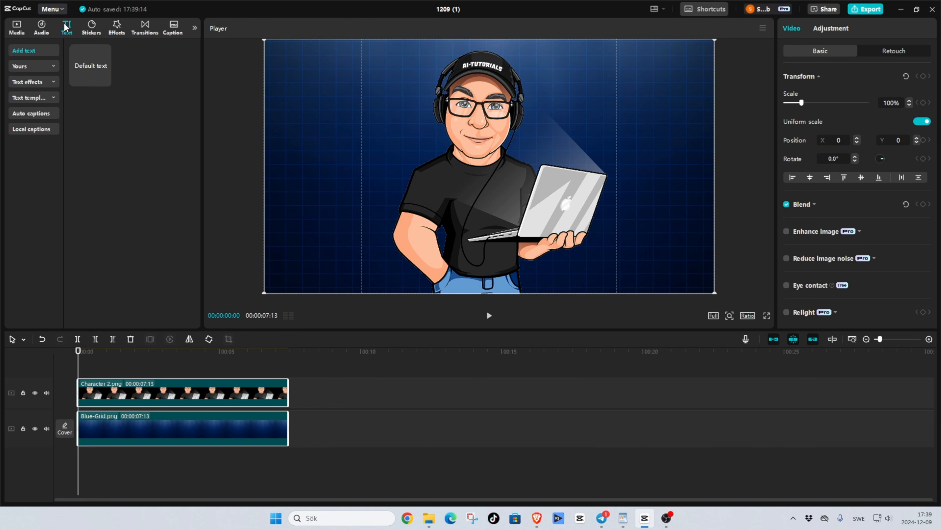
left_click(84, 60)
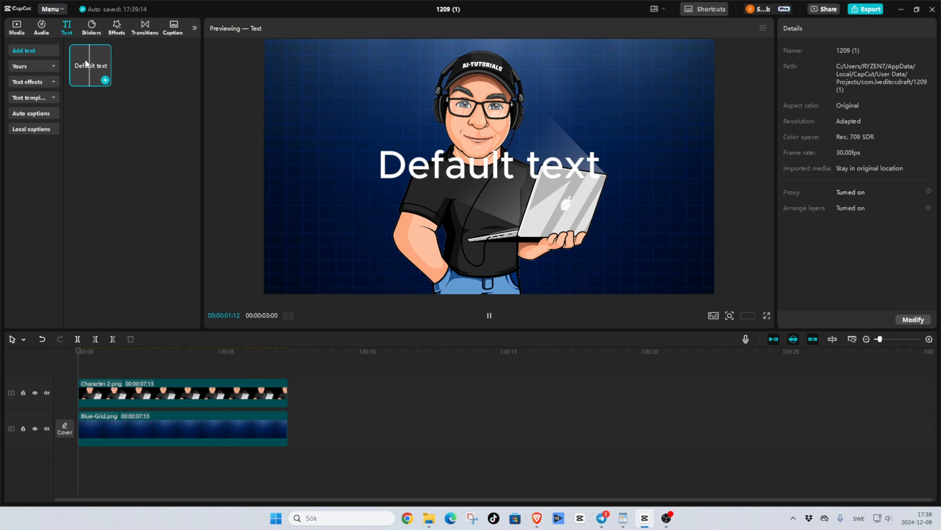
left_click_drag(84, 59, 82, 369)
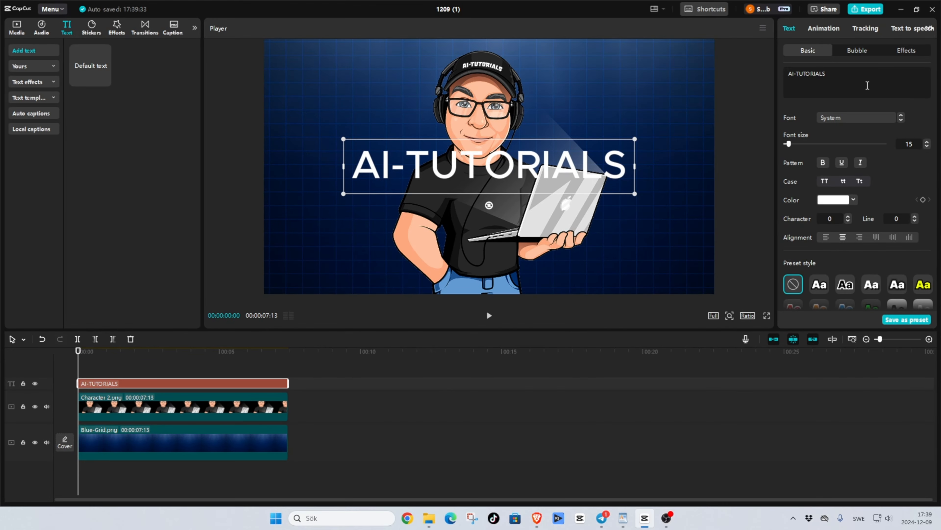
Set the title's font to YouTube Sans Extrabold and its font size to 28.
left_click(864, 119)
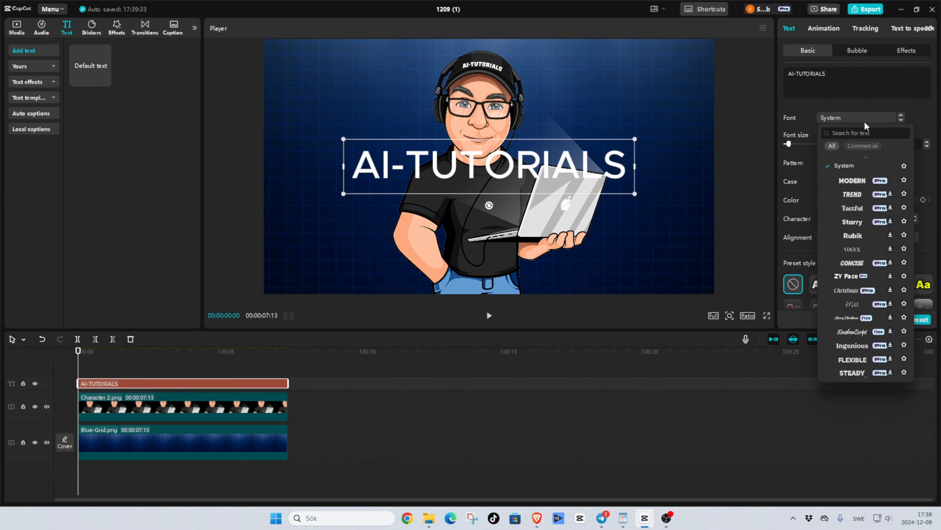
scroll(890, 162, "up", 3)
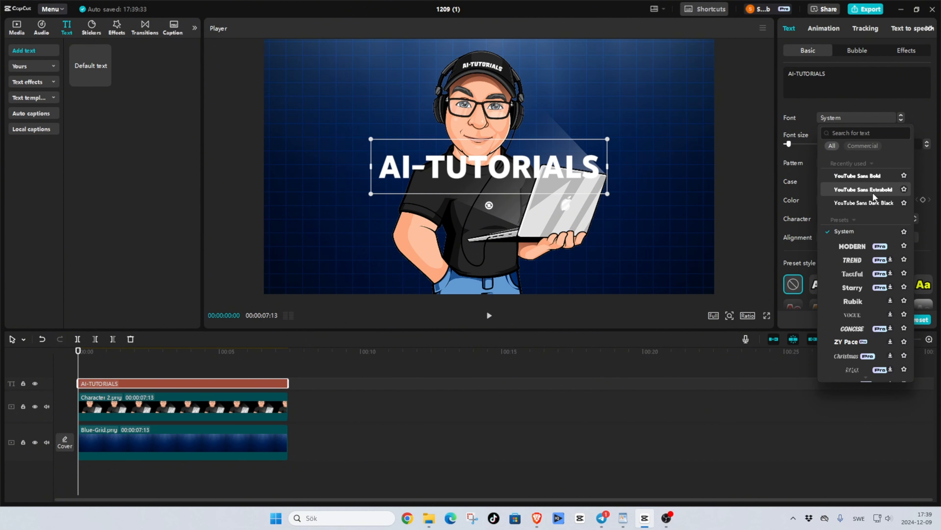
left_click(874, 196)
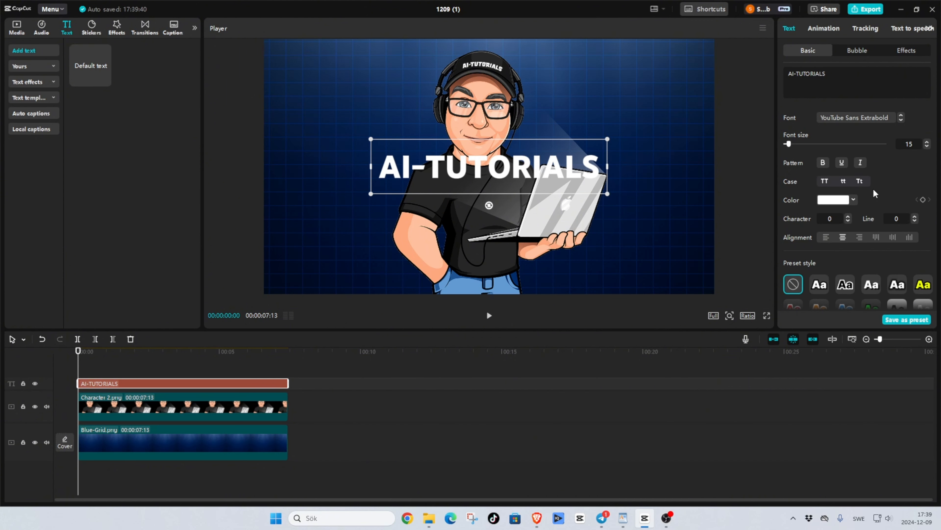
left_click_drag(790, 144, 795, 144)
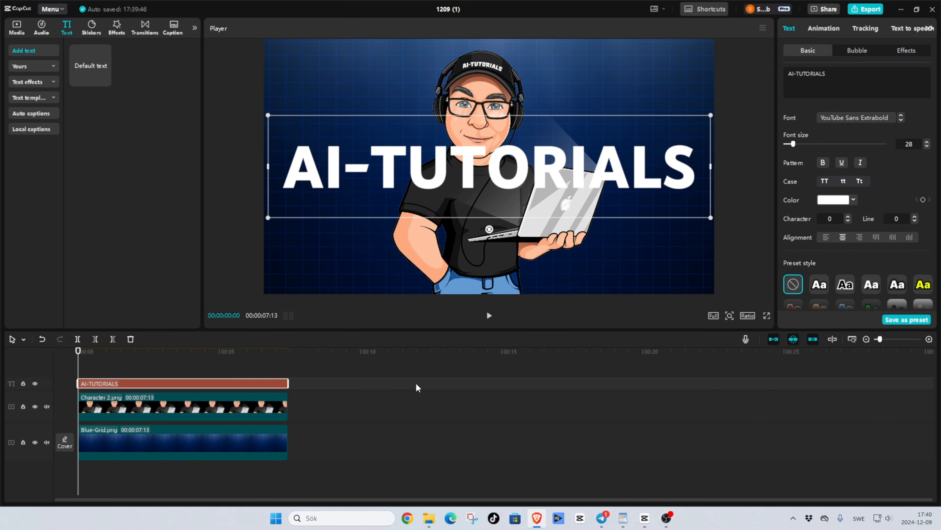
Place the text layer between the character and background tracks and turn it into a compound clip.
left_click_drag(213, 388, 210, 426)
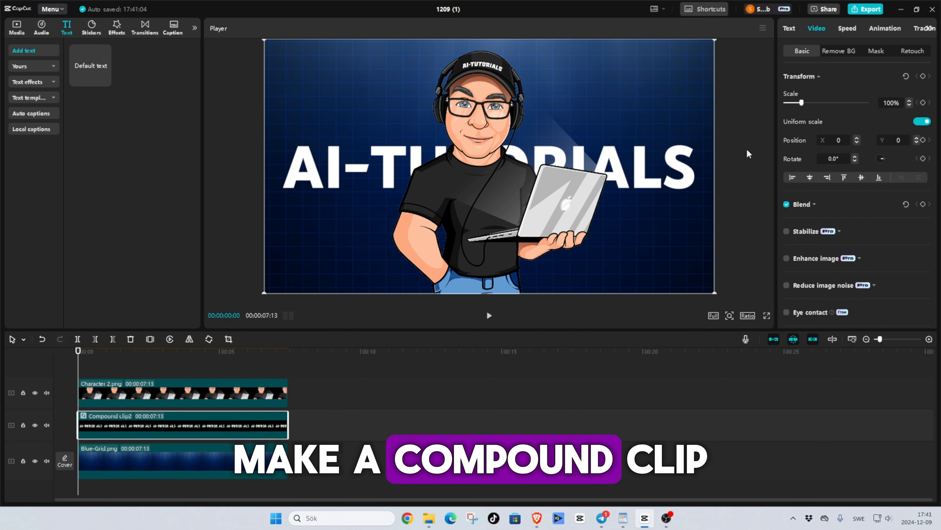
Apply a Horizontal mask rotated -90° to the text compound clip and keyframe its position at X -915 at the clip's start.
left_click(871, 51)
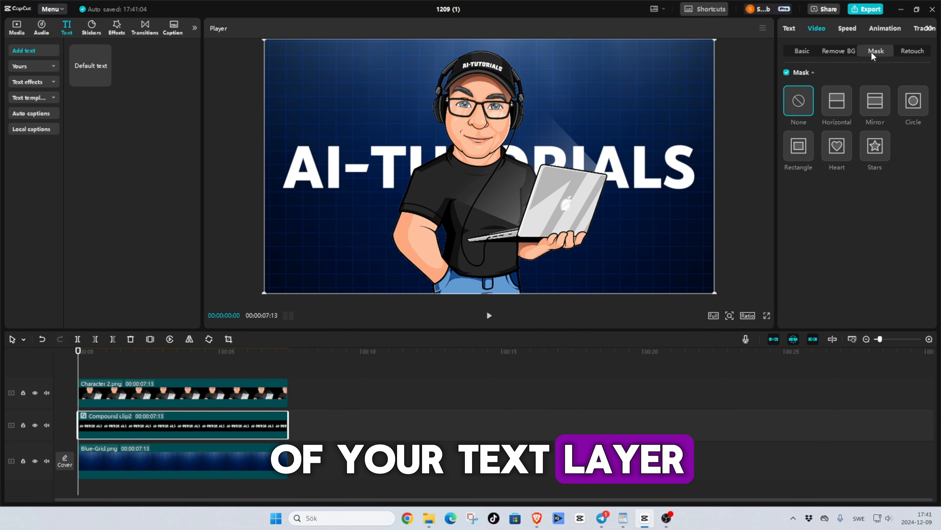
left_click(828, 107)
left_click_drag(489, 178, 281, 187)
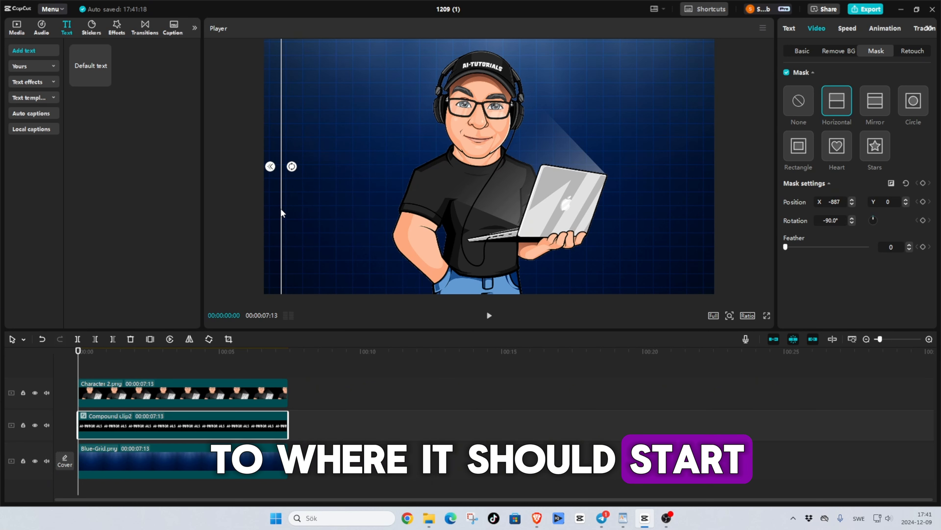
left_click_drag(276, 224, 280, 226)
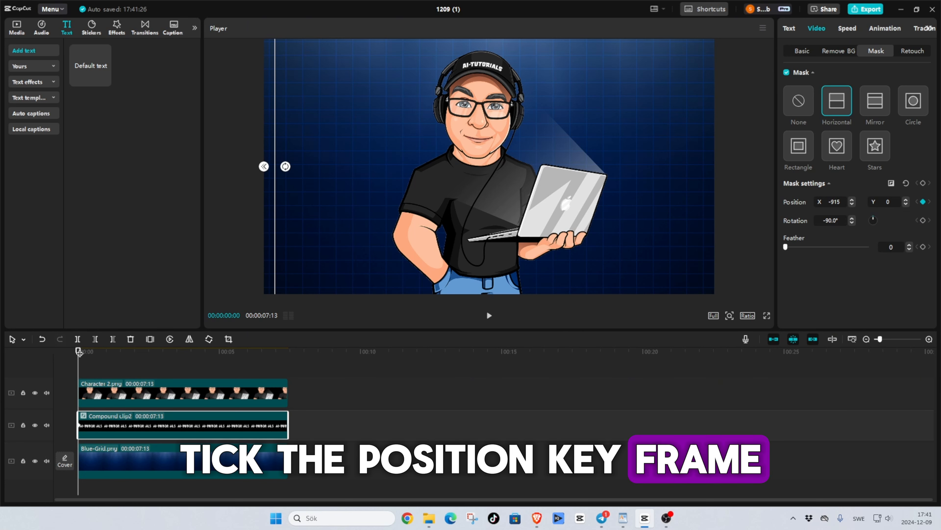
Keyframe the mask's position at X -549 at 00:00:00:26 and at X -238 at about 00:00:01:25.
left_click_drag(79, 351, 103, 351)
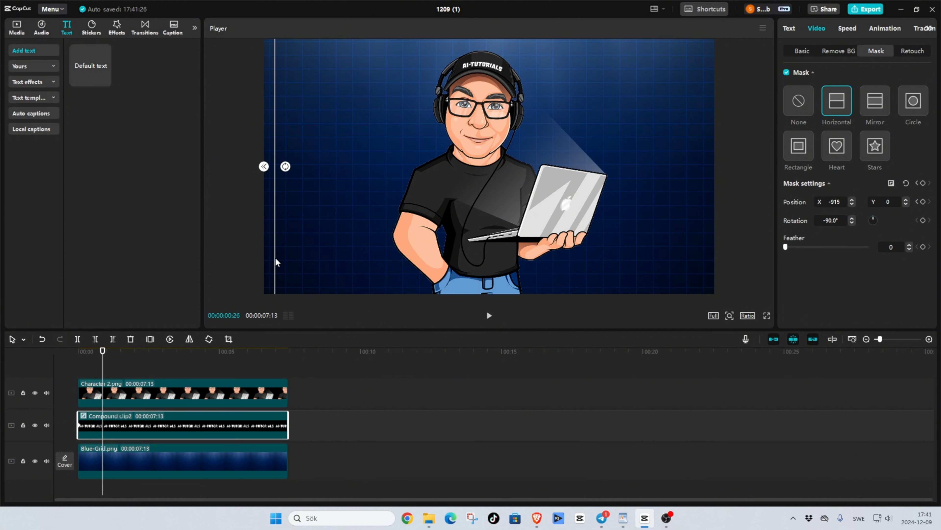
left_click_drag(276, 262, 361, 262)
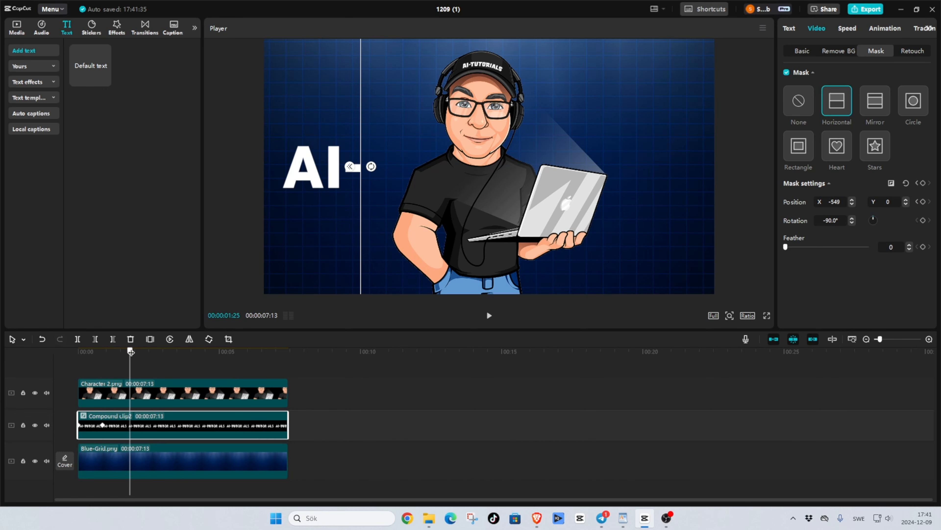
left_click_drag(131, 352, 129, 351)
left_click_drag(361, 273, 434, 273)
Keep moving the mask across the text with position keyframes from 00:00:02:24 onward, ending at X 938 at 00:00:07:12.
left_click_drag(128, 352, 158, 351)
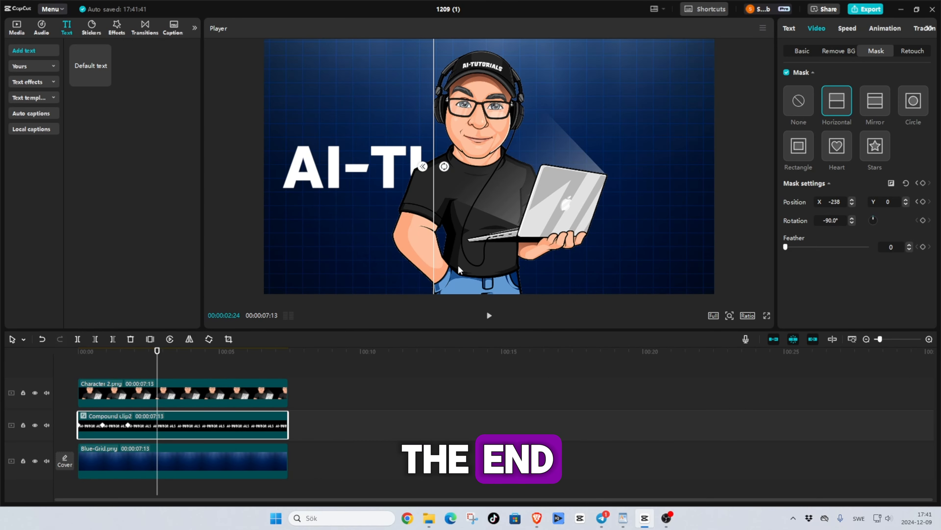
left_click_drag(433, 267, 492, 268)
left_click_drag(158, 352, 186, 352)
left_click_drag(493, 268, 664, 259)
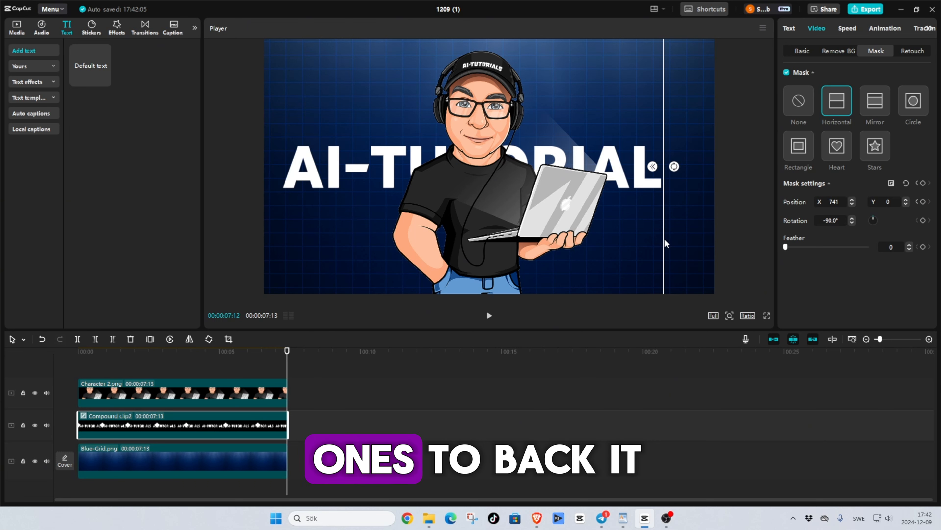
left_click_drag(667, 243, 710, 242)
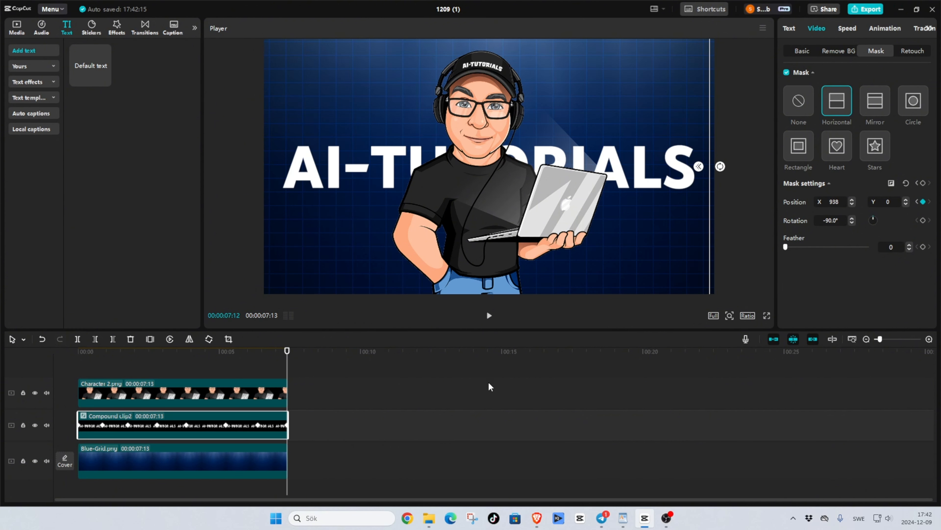
Play the animation from the start to check the text reveal.
left_click_drag(286, 353, 42, 358)
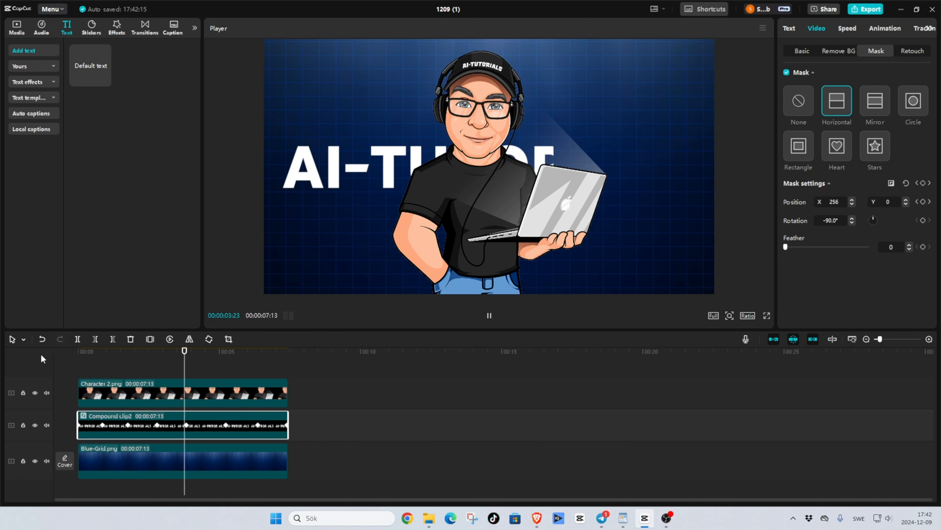
key("space")
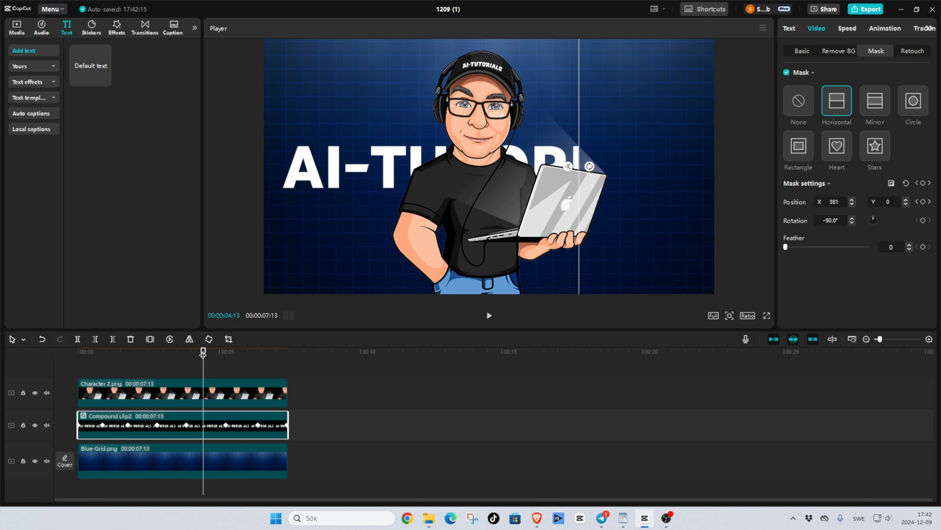
At the timeline's start, scale the character to 82%, move it to about X -2064, Y -195, and keyframe its position.
left_click_drag(203, 352, 72, 370)
left_click(176, 394)
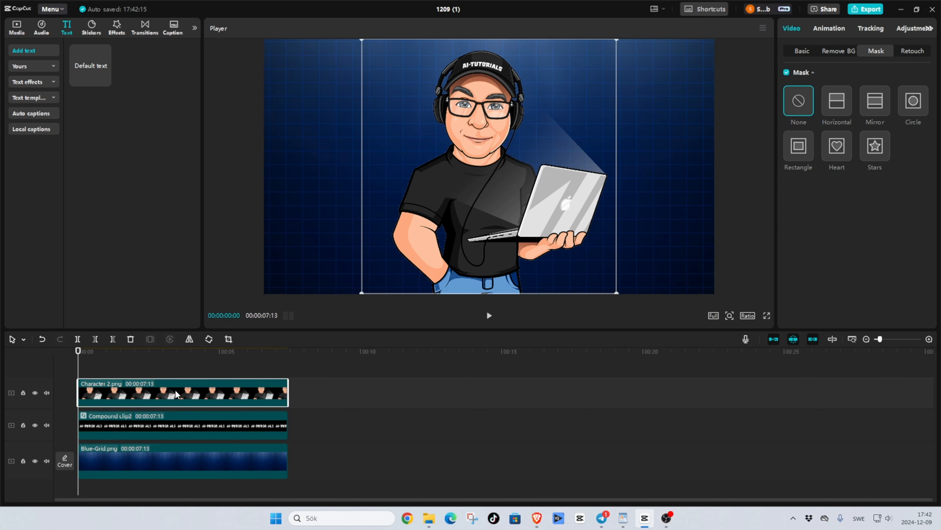
left_click(806, 51)
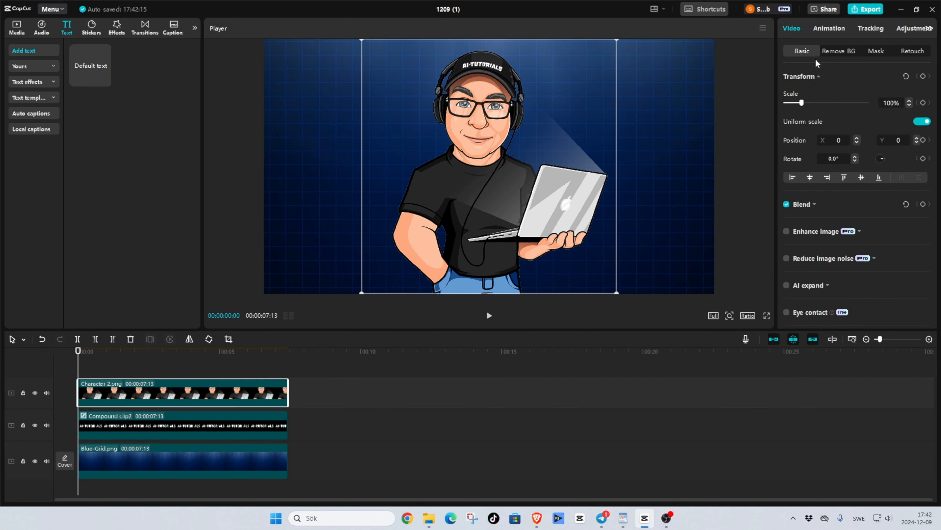
left_click_drag(802, 102, 800, 103)
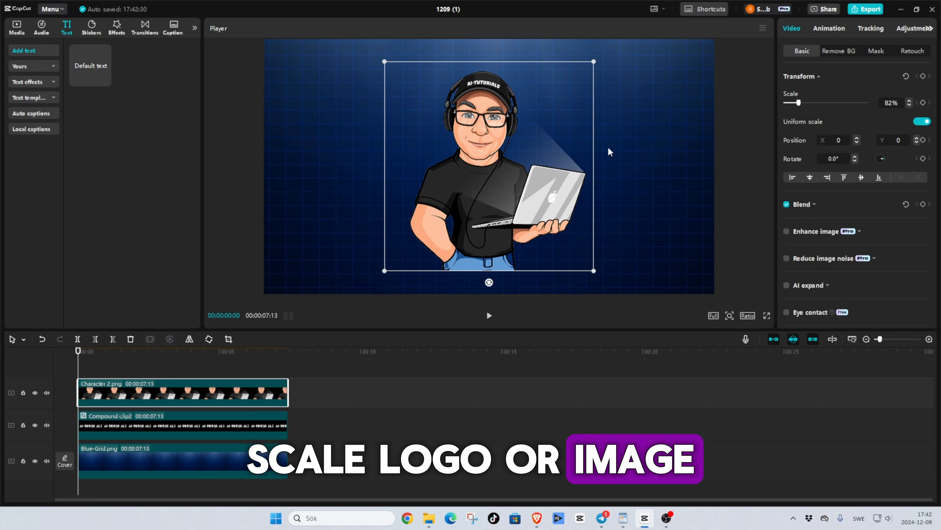
left_click_drag(482, 175, 270, 228)
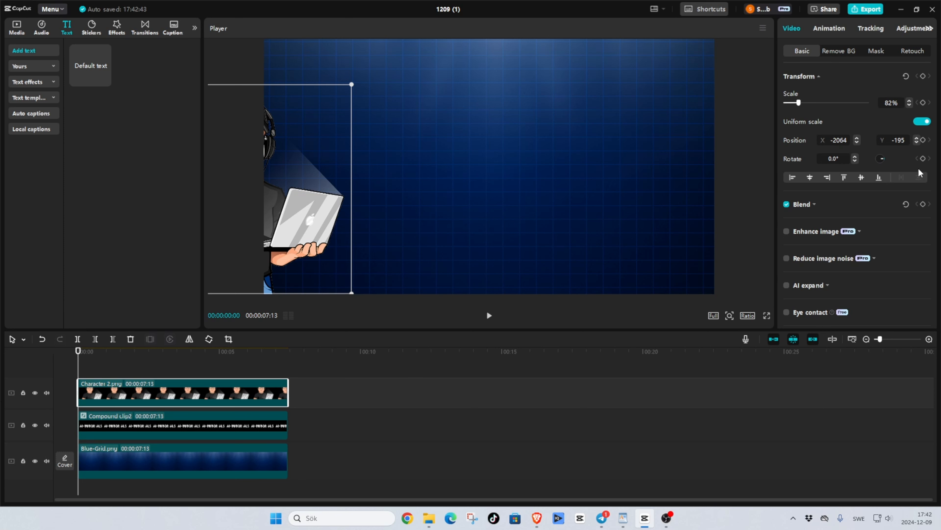
left_click(923, 139)
Keyframe the character past the frame's right edge at about X 2733, Y -195 at 00:00:07:12.
left_click_drag(79, 352, 289, 371)
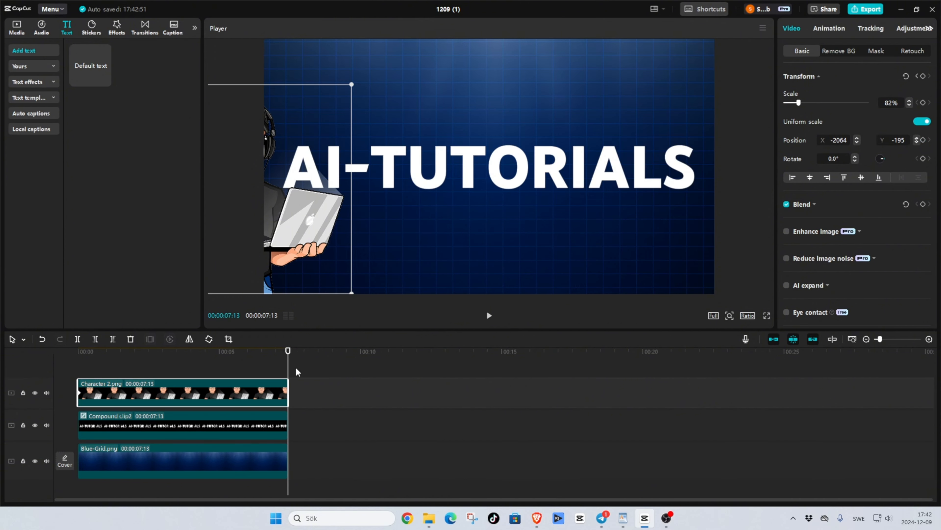
key("Left")
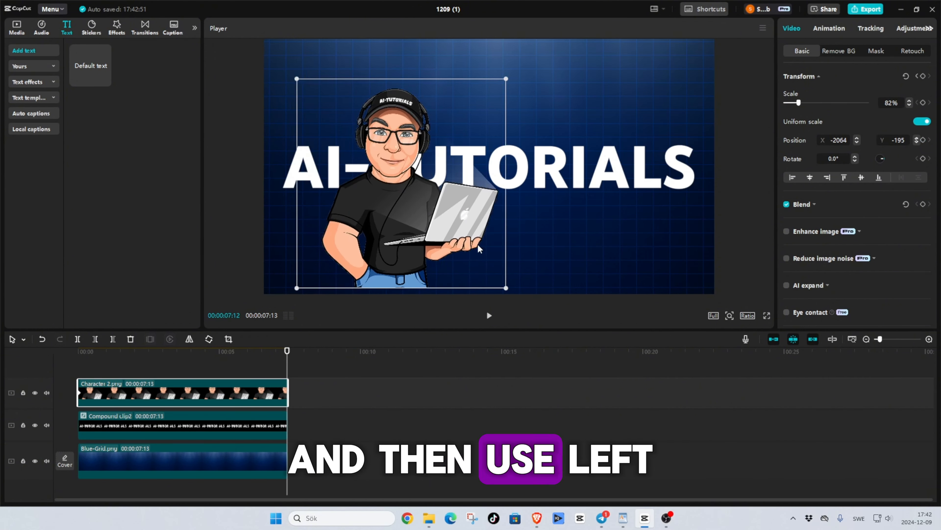
left_click_drag(478, 248, 790, 255)
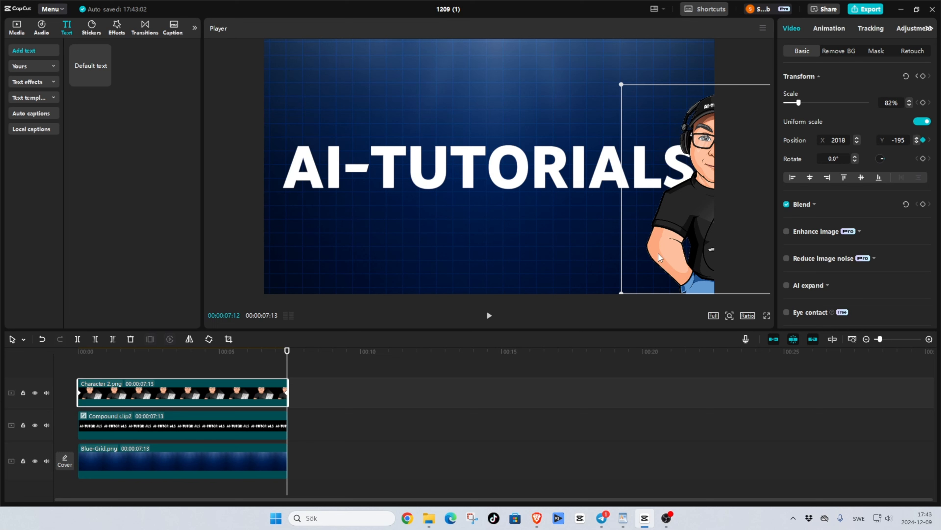
left_click_drag(659, 256, 736, 260)
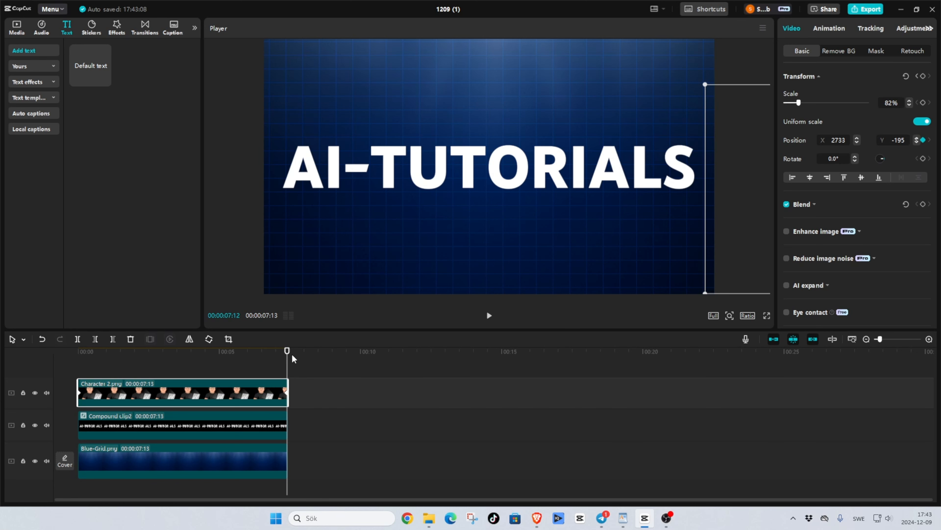
Play the animation from the start to compare the character's movement with the text reveal.
left_click_drag(230, 354, 70, 372)
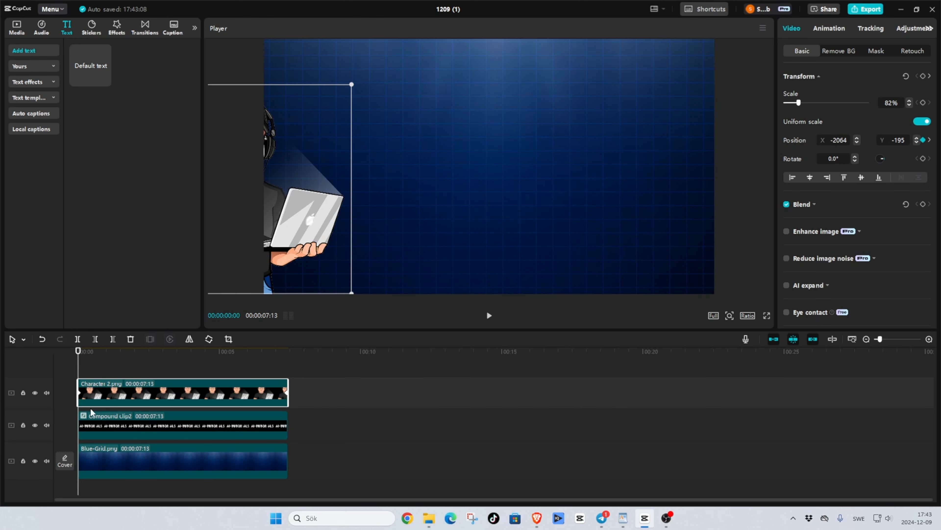
key("space")
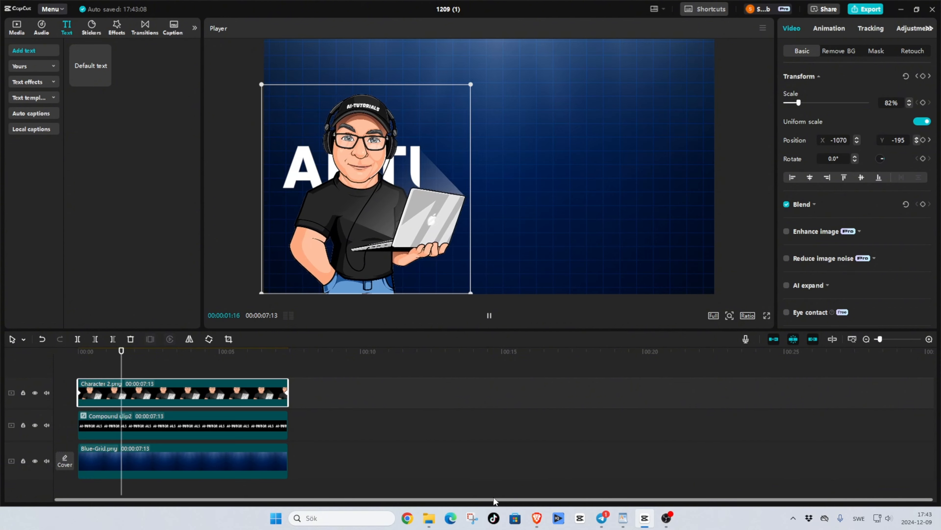
key("space")
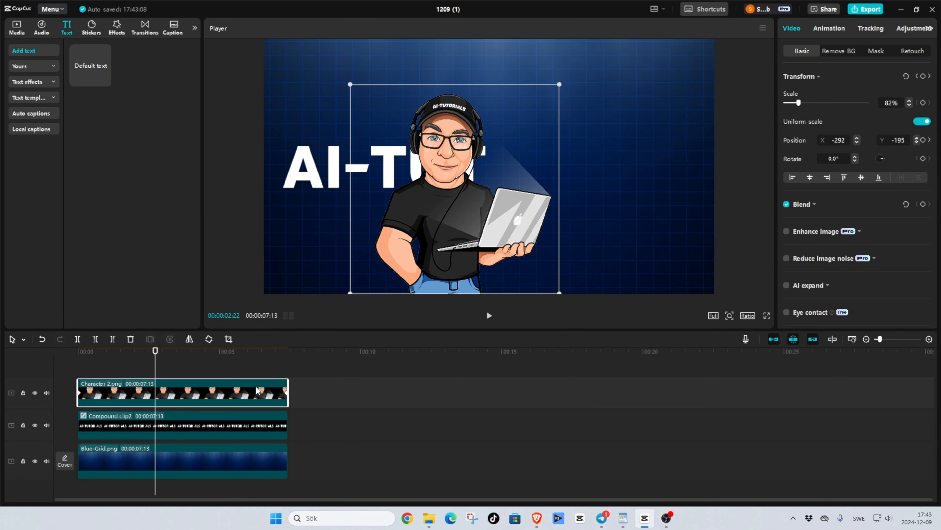
left_click_drag(256, 390, 223, 392)
key("Home")
key("space")
key("space")
Shift the text compound clip about 12 frames later and replay the animation from the start to check the timing.
left_click_drag(220, 421, 230, 415)
key("Home")
key("space")
key("space")
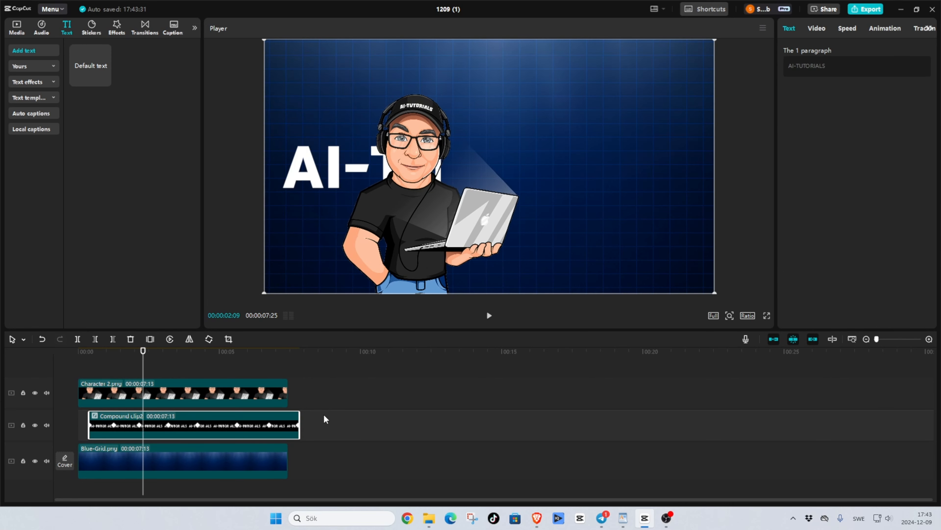
Move the text compound clip about 11 frames later and replay the animation from the start to check the timing.
key("Home")
key("space")
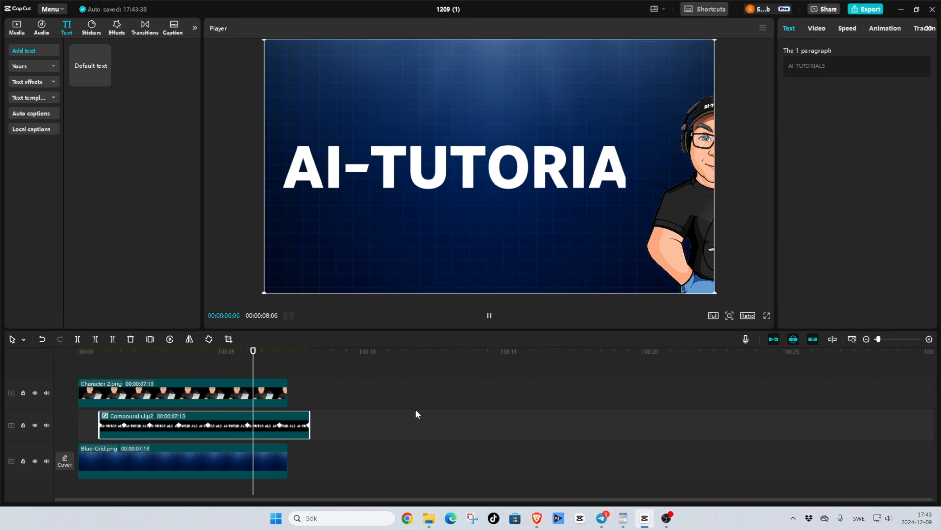
key("space")
Extend the Character 2.png and Blue-Grid.png clips to 00:00:08:06, matching the end of the text compound clip.
left_click(270, 398)
left_click_drag(288, 396, 309, 395)
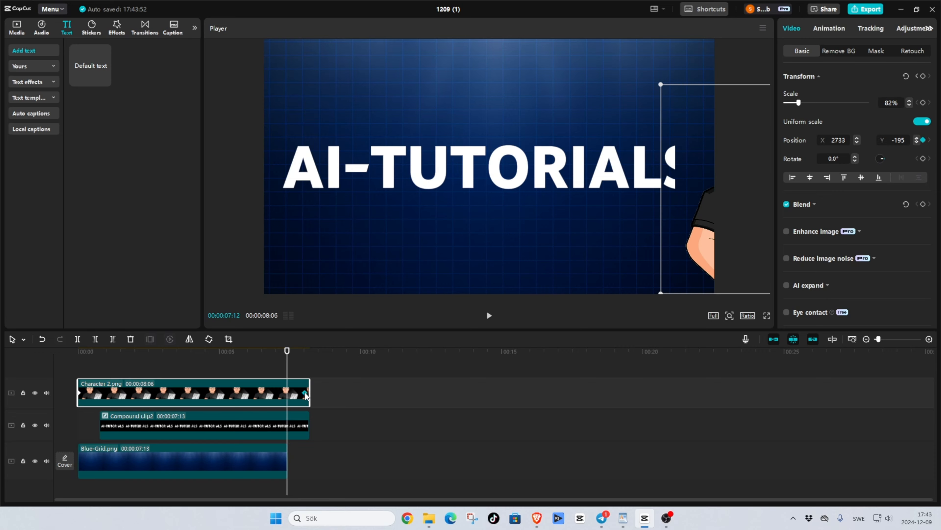
left_click_drag(286, 460, 310, 460)
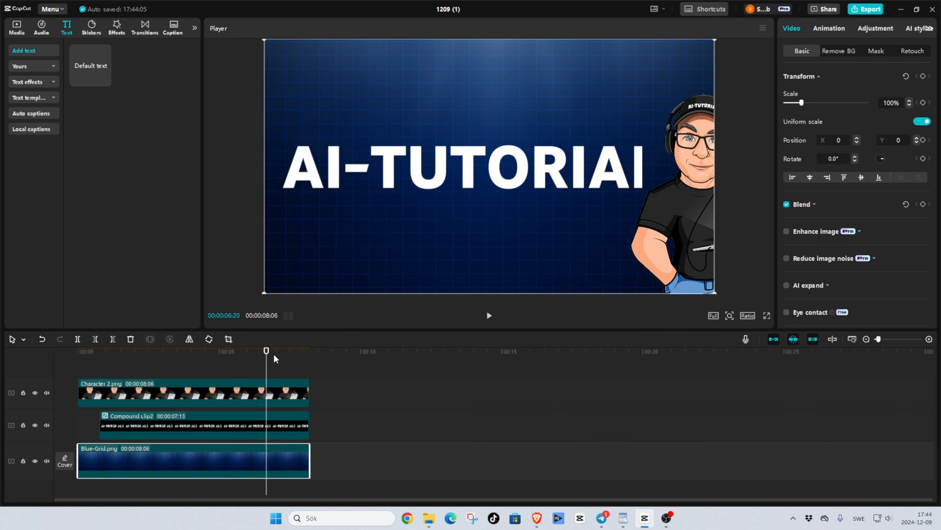
Search the video effects for "EDGE GLOW".
key("Home")
left_click(287, 425)
left_click(117, 27)
left_click(117, 50)
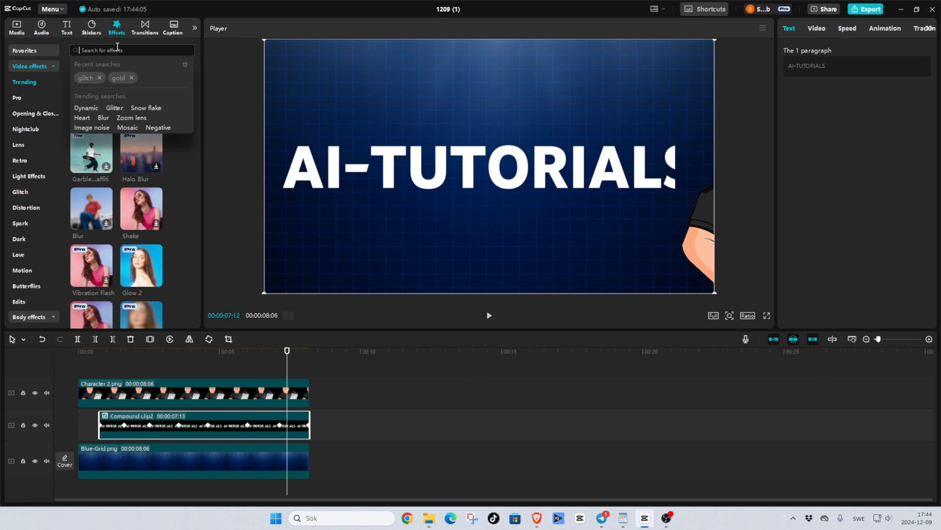
type("EDGE GLOW")
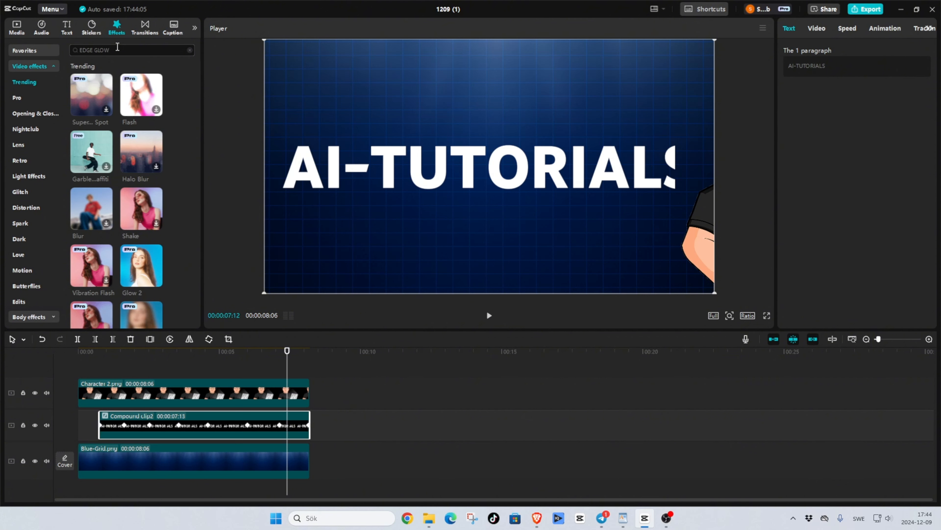
key("Return")
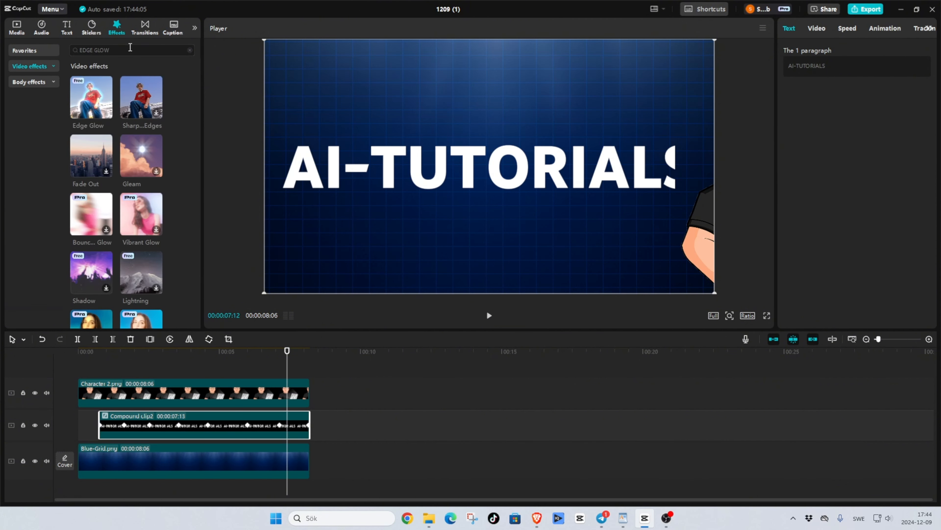
Place the Edge Glow effect between the character and the text compound clip, spanning the compound clip's full length.
left_click_drag(90, 113, 88, 373)
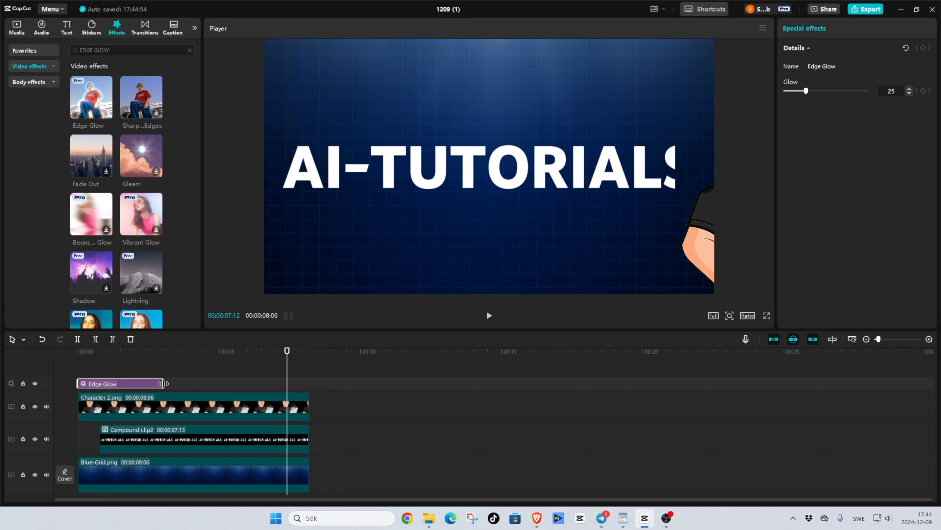
left_click_drag(164, 383, 309, 394)
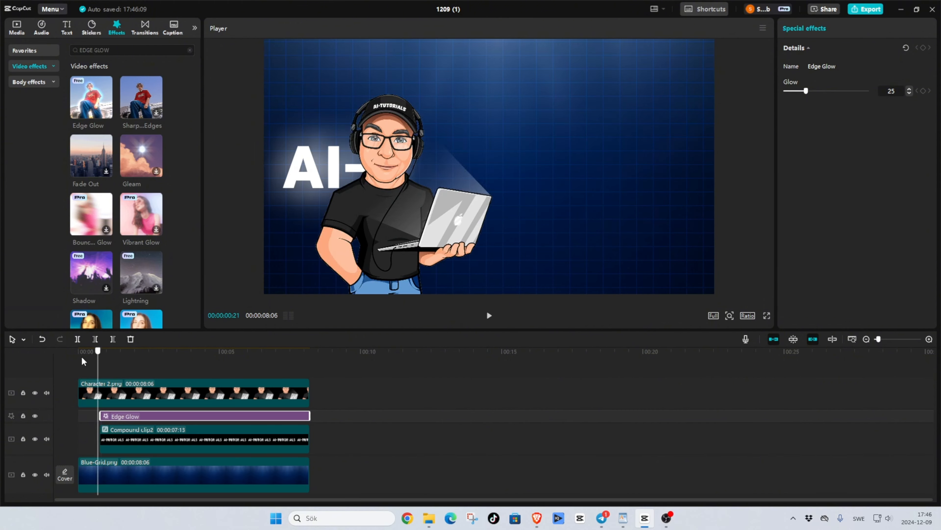
mouse_move(136, 259)
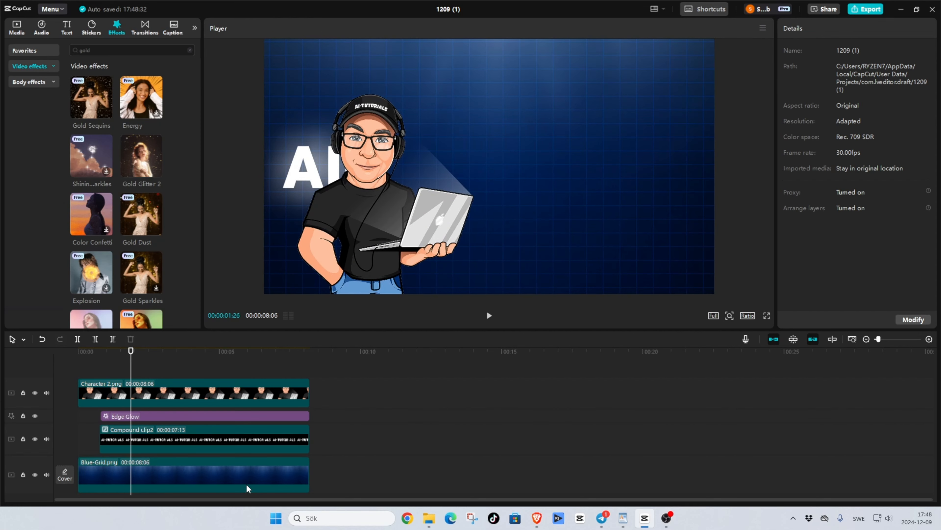
Add a vignette of 10 to the Blue-Grid background clip and raise it slightly after previewing the frame at 00:00:04:15.
left_click(247, 488)
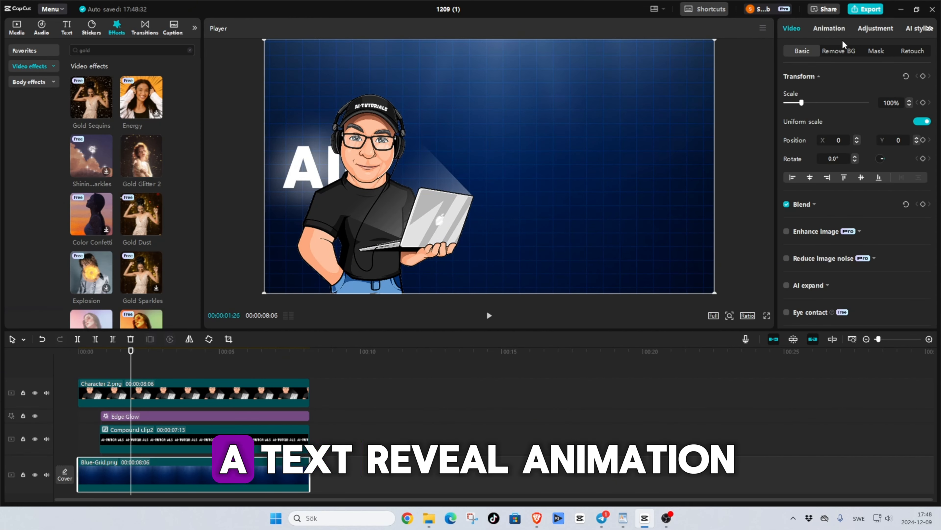
scroll(858, 129, "down", 10)
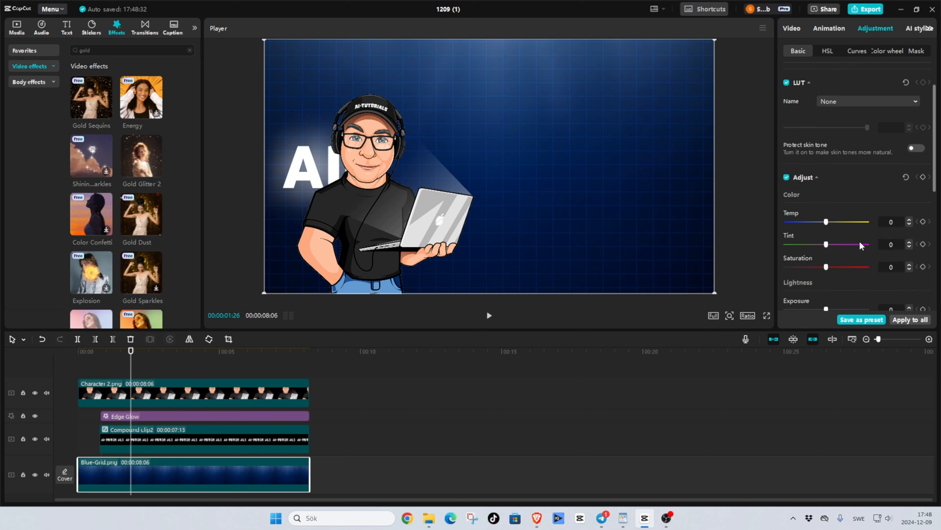
left_click_drag(827, 304, 834, 305)
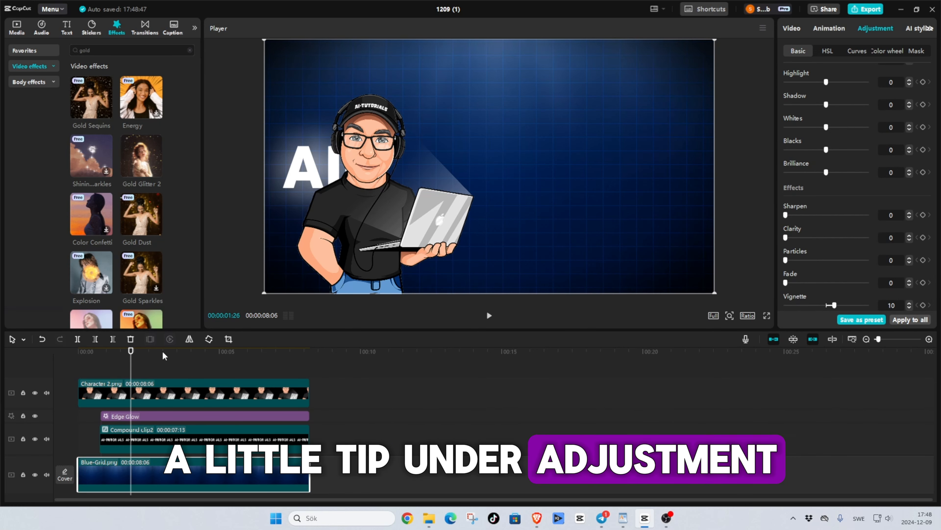
left_click_drag(131, 352, 207, 376)
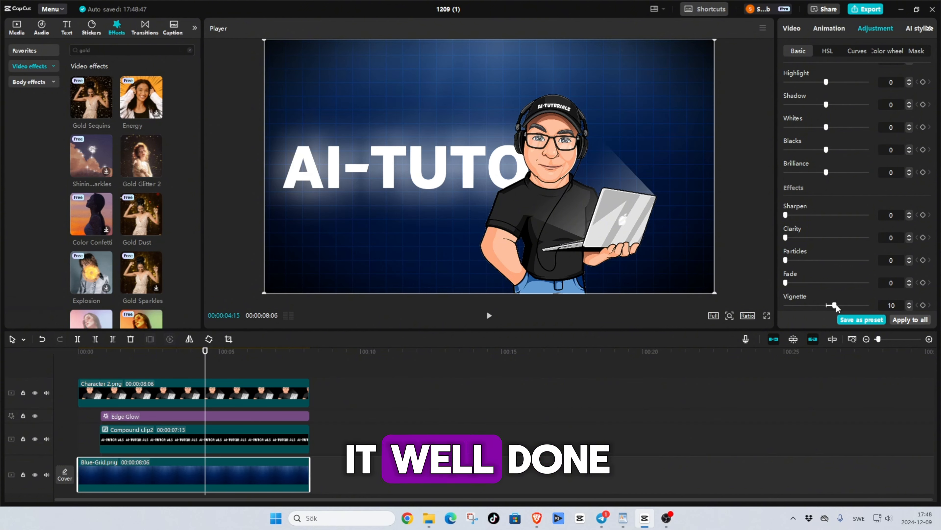
left_click_drag(834, 305, 840, 306)
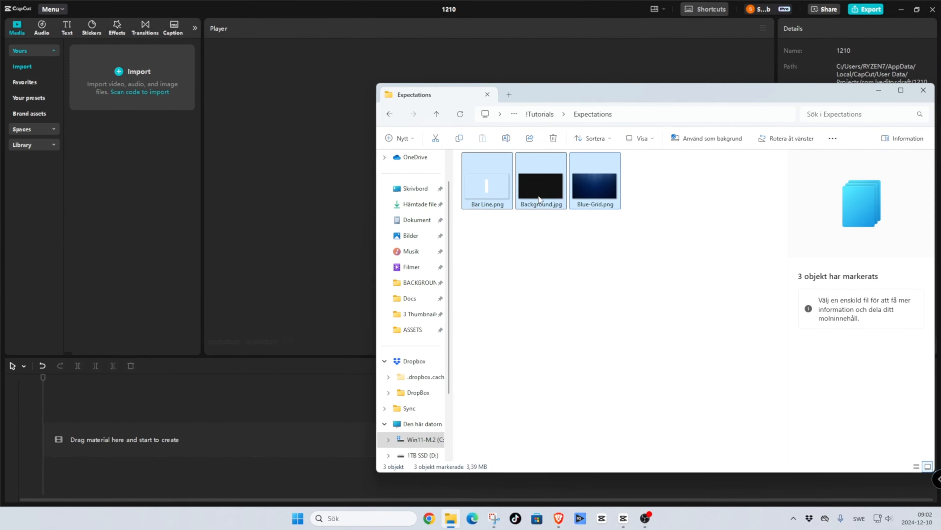
Import Bar Line.png, Background.jpg and Blue-Grid.png into project 1210, and remove Background.jpg from the imported media.
left_click_drag(540, 200, 101, 201)
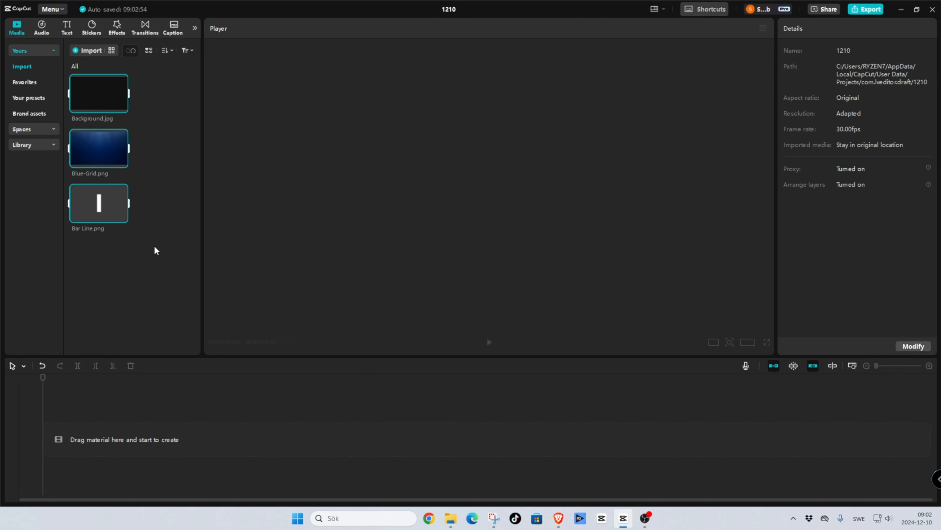
left_click(98, 95)
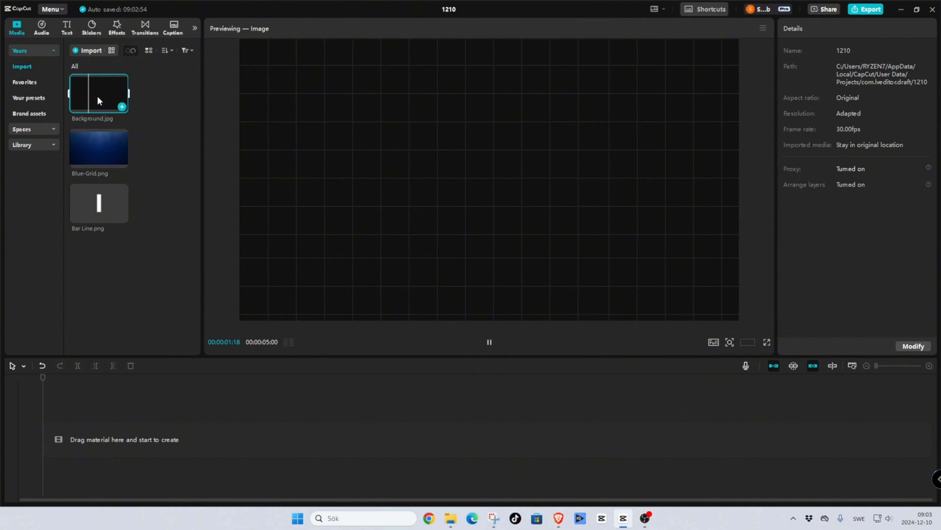
left_click(100, 154)
left_click(94, 103)
key("Delete")
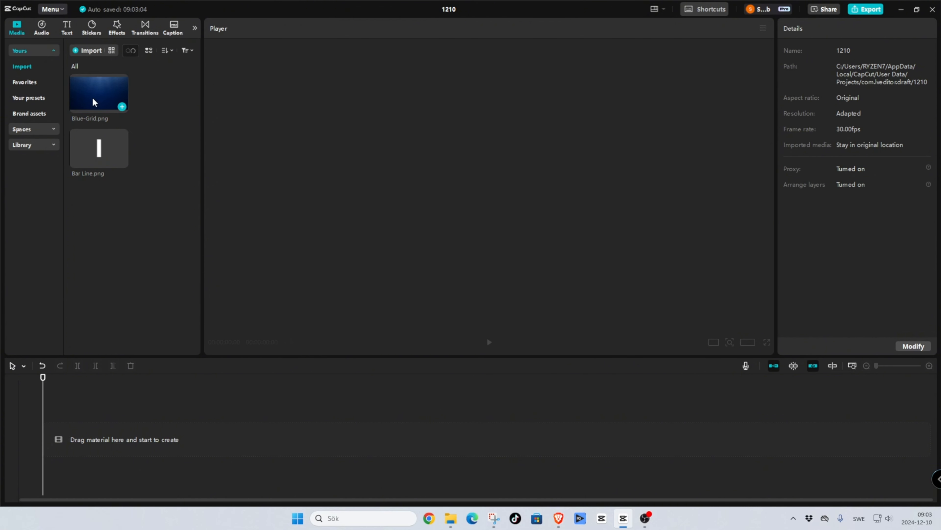
Place Blue-Grid.png at the start of the timeline and extend it to 00:00:14:24.
left_click_drag(100, 160, 88, 439)
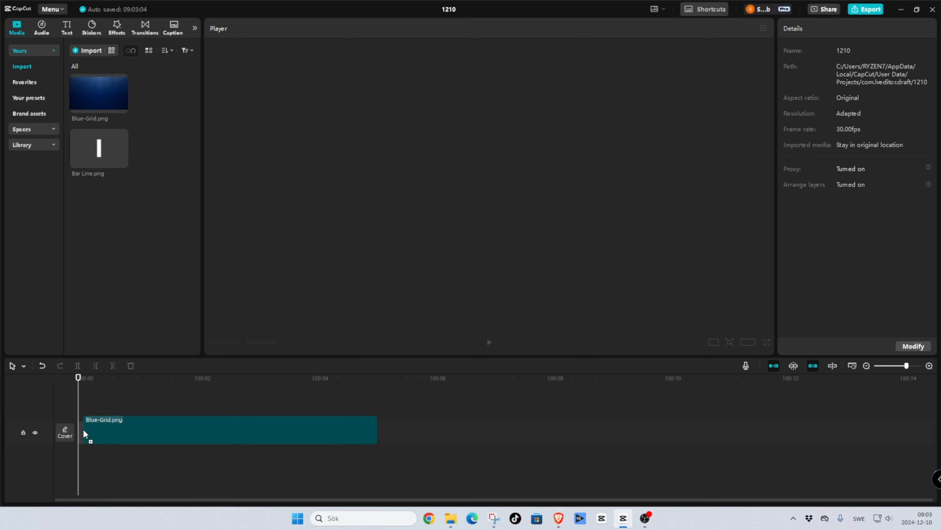
left_click(113, 430)
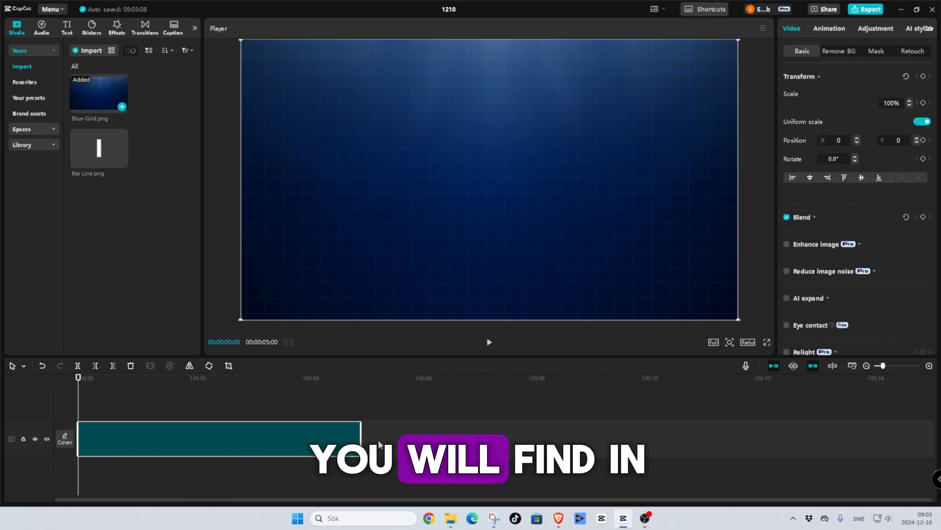
left_click_drag(361, 447, 915, 447)
Place Bar Line.png on a track above the background and shorten the Blue-Grid clip to 00:00:09:20.
mouse_move(103, 149)
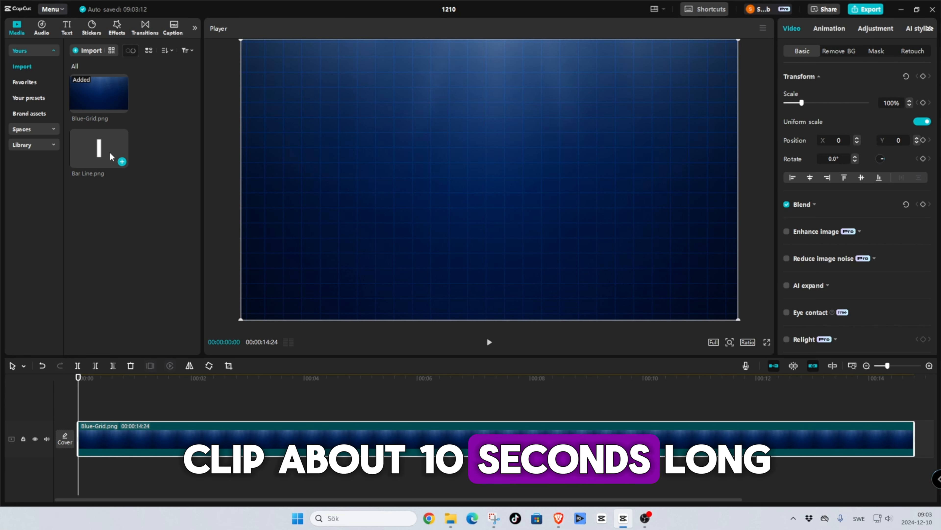
left_click_drag(104, 150, 113, 402)
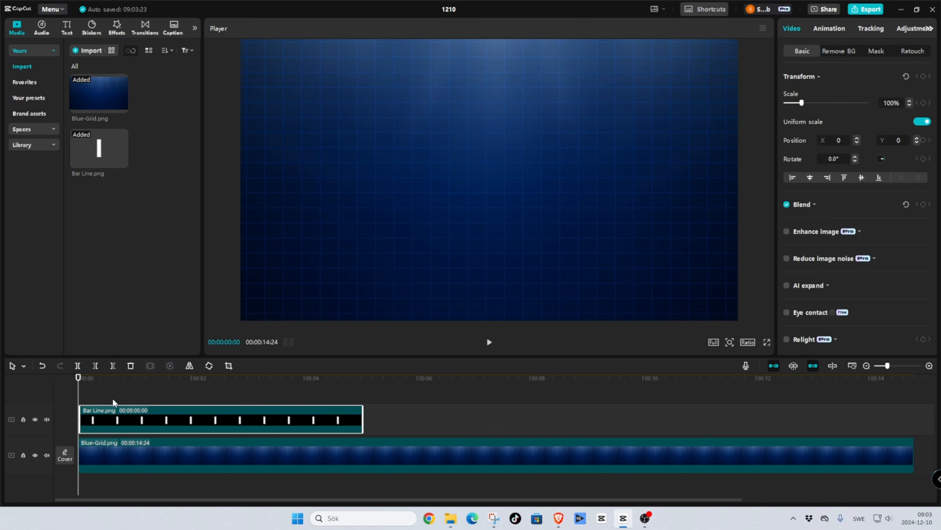
left_click_drag(914, 457, 624, 454)
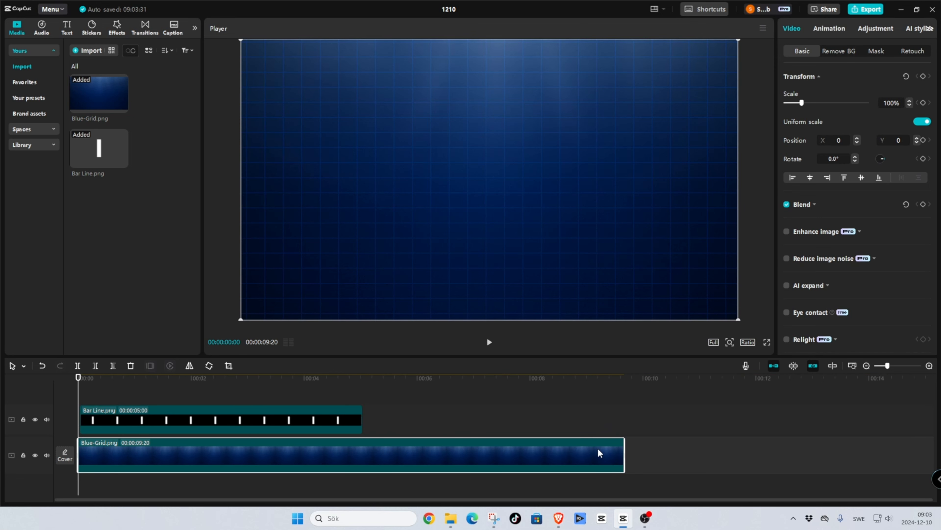
Extend the Bar Line clip to 00:00:09:17 and stack three duplicates on the tracks above it.
left_click_drag(361, 418, 619, 428)
left_click_drag(600, 356, 590, 254)
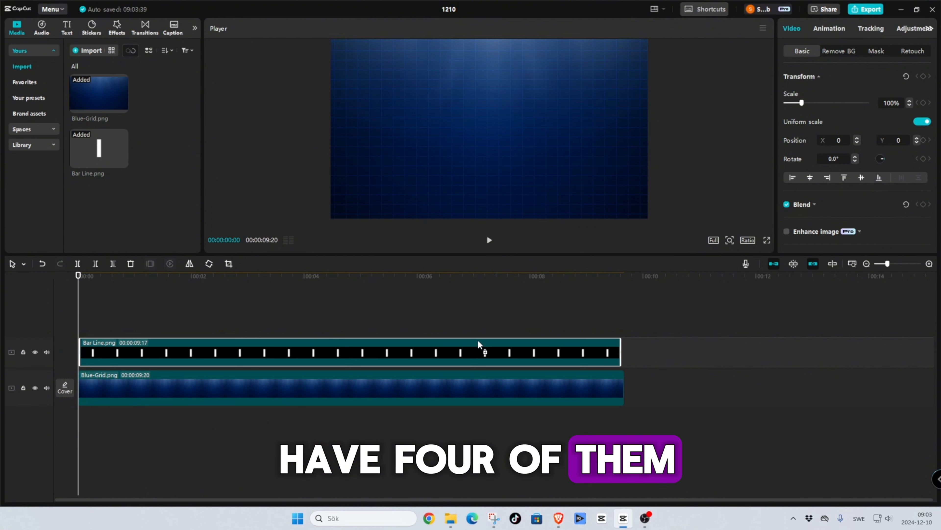
left_click_drag(479, 349, 474, 302)
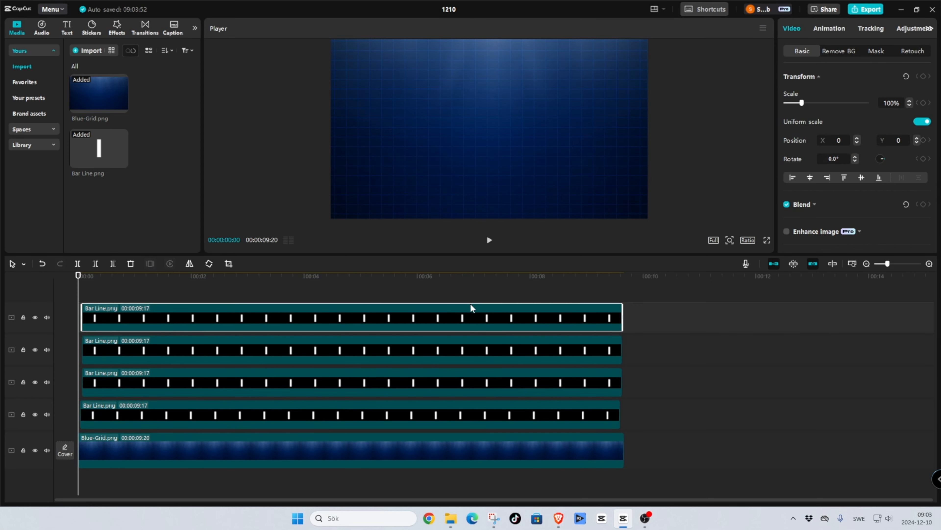
Stagger the starts of the three upper Bar Line clips by trimming them, from lowest up, to 00:00:09:13, 00:00:09:08 and 00:00:09:03.
left_click(88, 390)
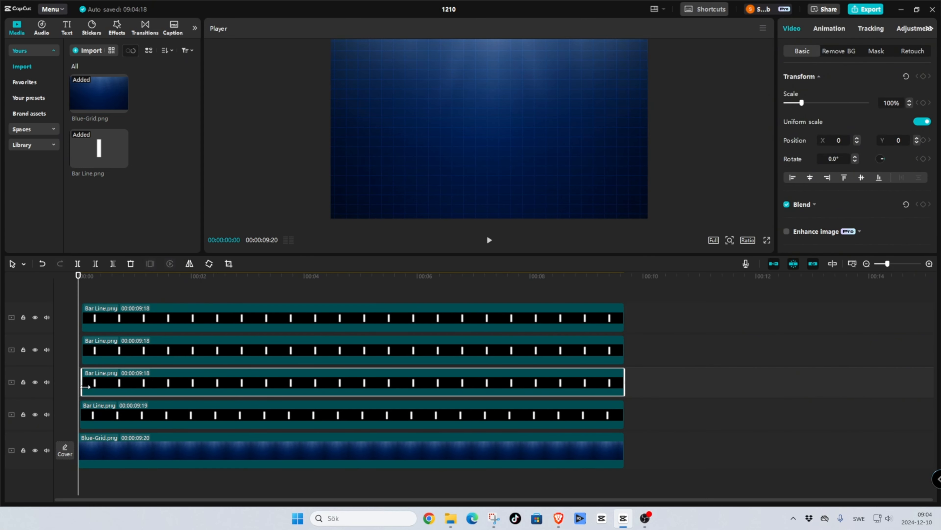
left_click_drag(82, 385, 92, 385)
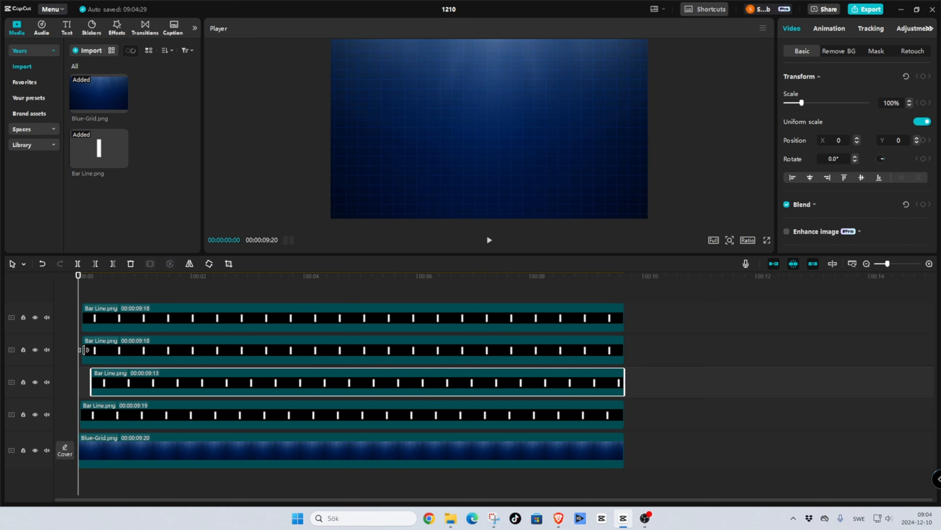
left_click_drag(84, 349, 93, 349)
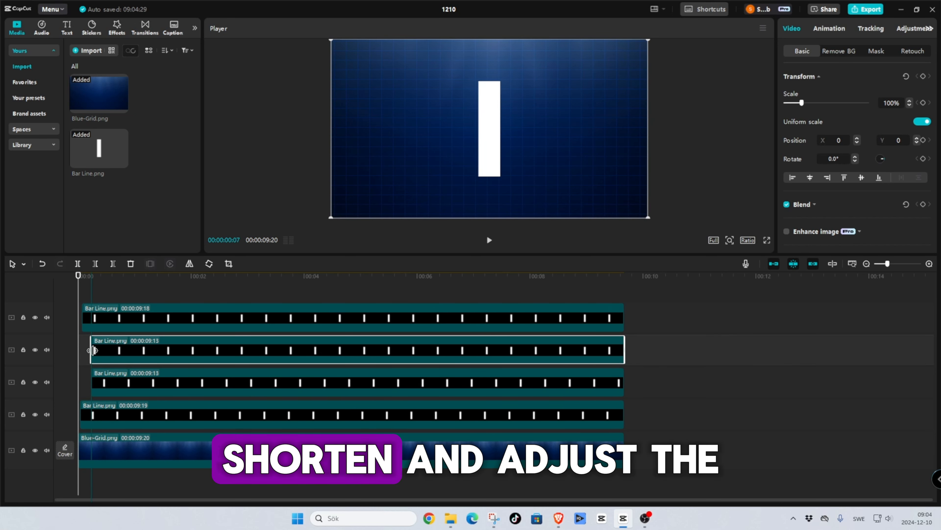
left_click_drag(93, 350, 107, 323)
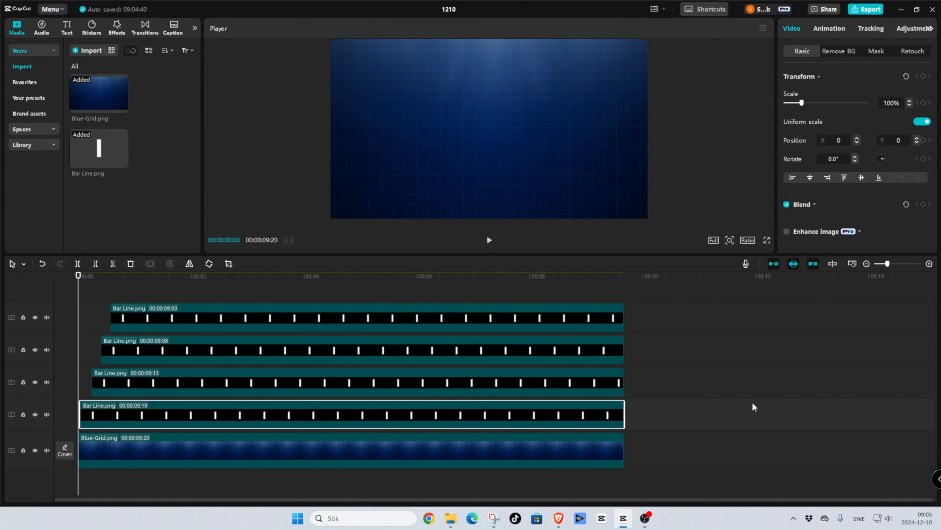
Move the lowest Bar Line clip's bar to about X -1436, Y 0 and the second clip's bar to just left of the frame's centre.
left_click(91, 276)
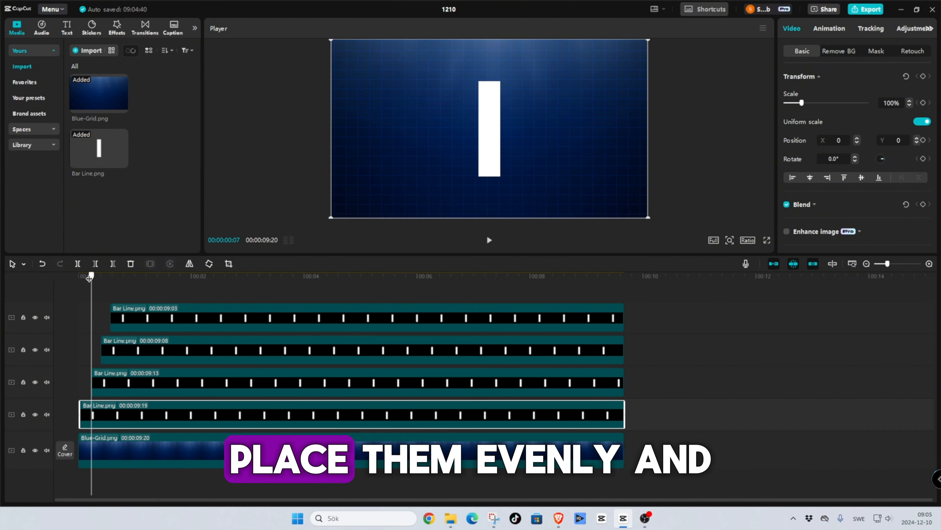
left_click_drag(493, 168, 375, 169)
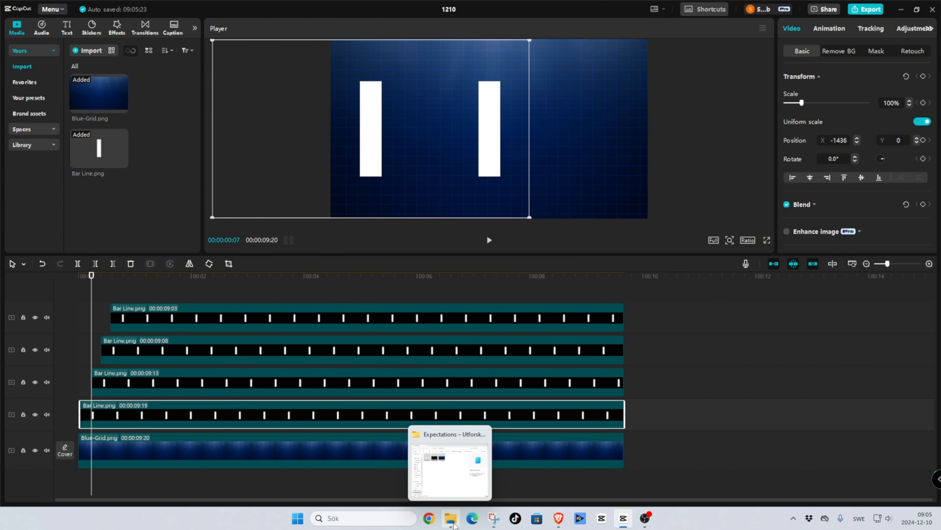
left_click(446, 385)
left_click_drag(494, 158, 444, 156)
At 00:00:01:03, move one bar near the frame's right edge and shift the first bar to about X -1451, Y 0.
left_click(407, 353)
left_click_drag(92, 276, 140, 276)
left_click_drag(490, 154, 616, 141)
left_click(477, 313)
left_click(478, 409)
left_click_drag(370, 157, 370, 157)
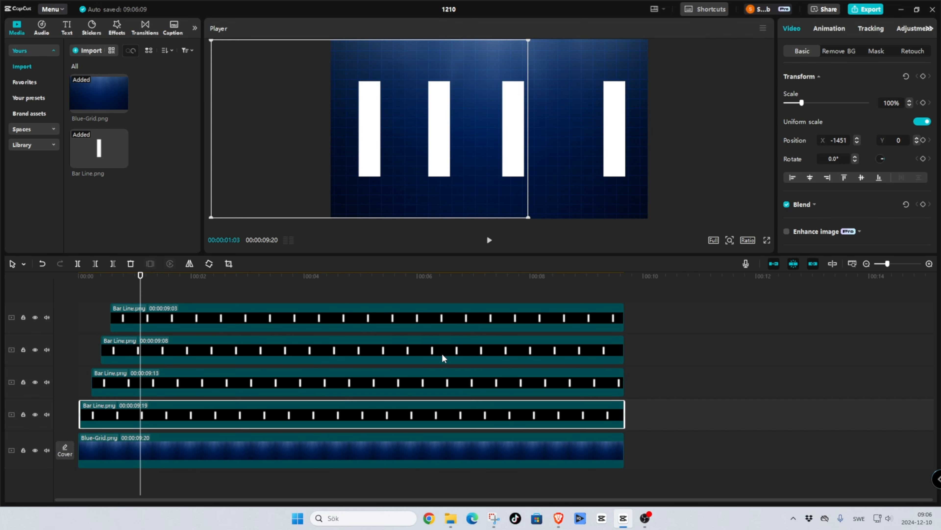
Even out the gaps between the second, third and fourth bars, with the third bar at about X 374, Y 0.
left_click(443, 357)
left_click_drag(519, 163, 527, 160)
left_click_drag(441, 149, 448, 146)
left_click(614, 159)
left_click_drag(614, 164, 608, 144)
left_click(515, 381)
left_click_drag(518, 139, 520, 138)
left_click(521, 350)
left_click_drag(526, 138, 533, 139)
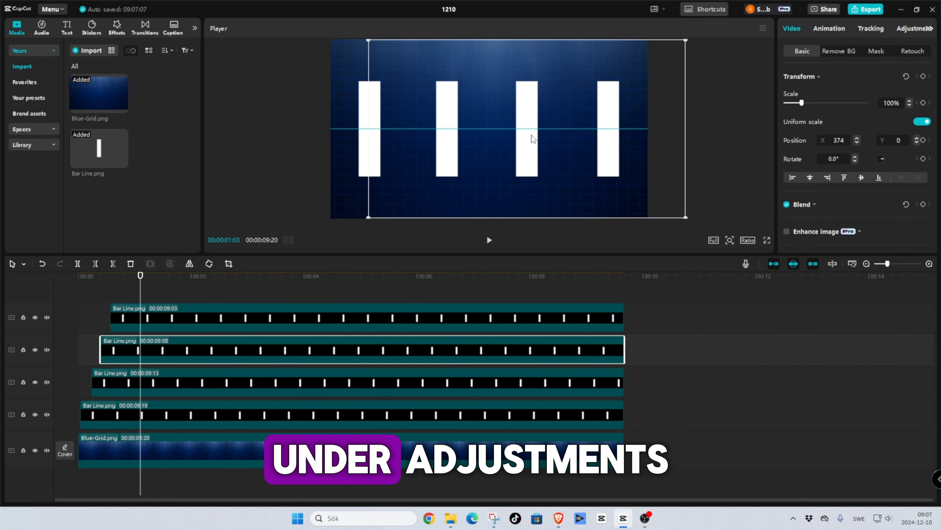
Add a vignette to the Blue-Grid background clip and select the lowest Bar Line clip.
left_click_drag(632, 255, 629, 345)
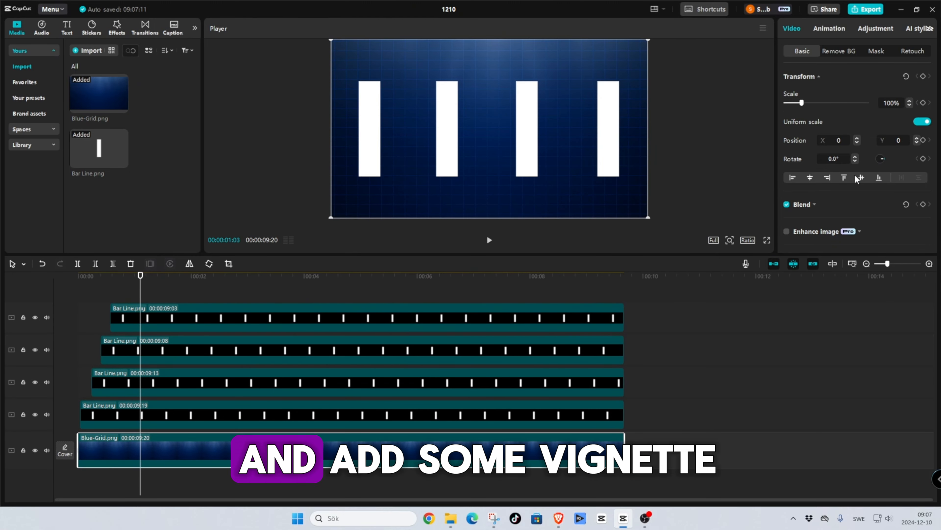
left_click(914, 28)
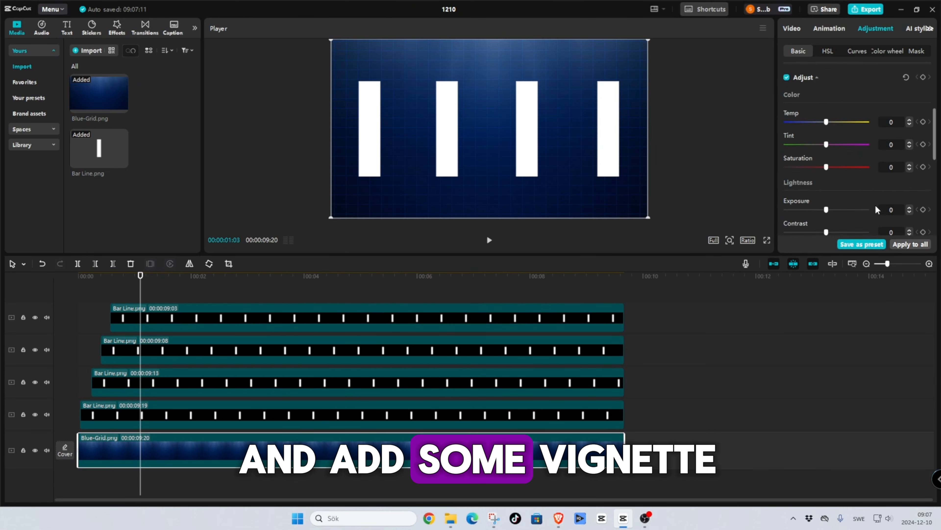
scroll(853, 167, "down", 5)
left_click(268, 412)
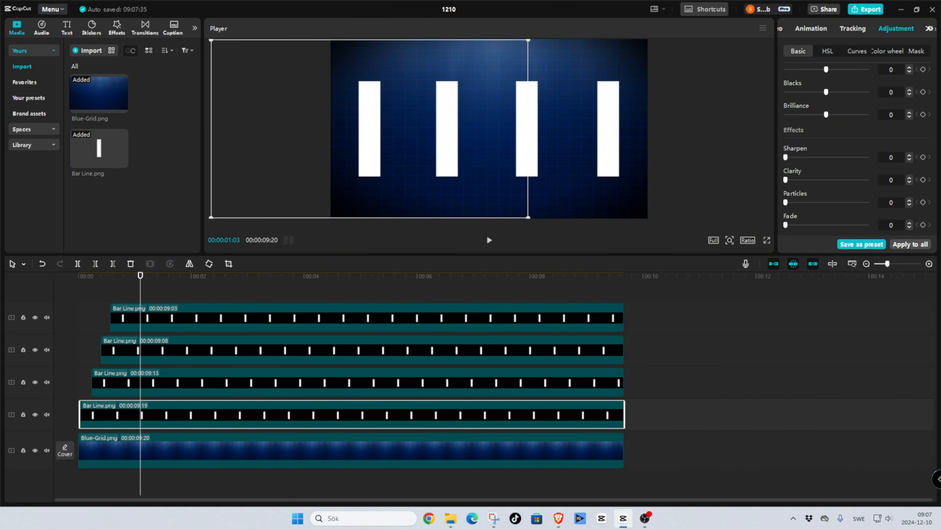
At 00:00:00:01, add a horizontal mask to the lowest Bar Line clip, rotate it to -180° and keyframe its position at X 8, Y -302.
left_click_drag(140, 275, 79, 275)
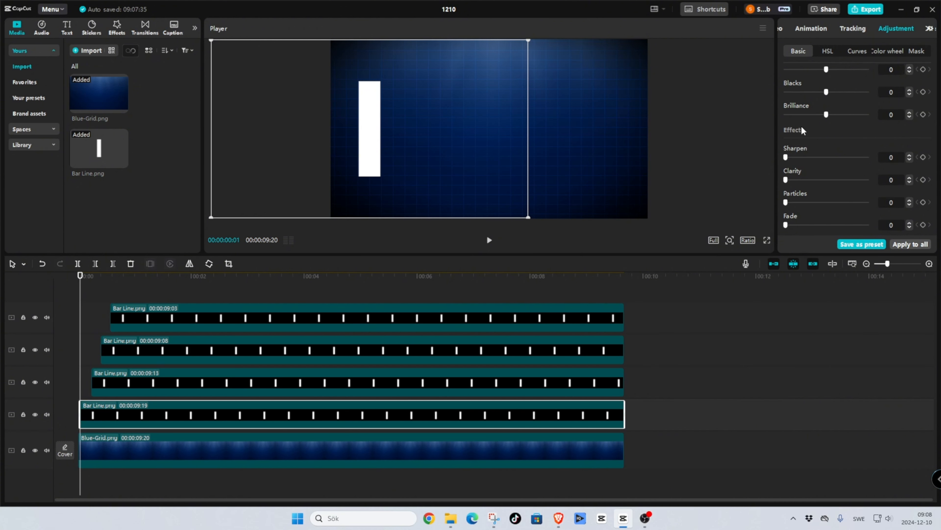
left_click(783, 32)
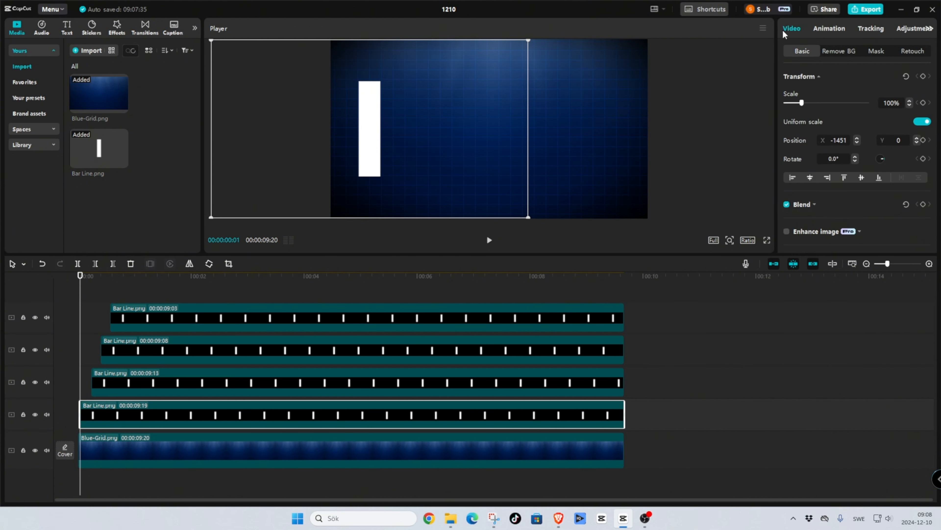
left_click(884, 54)
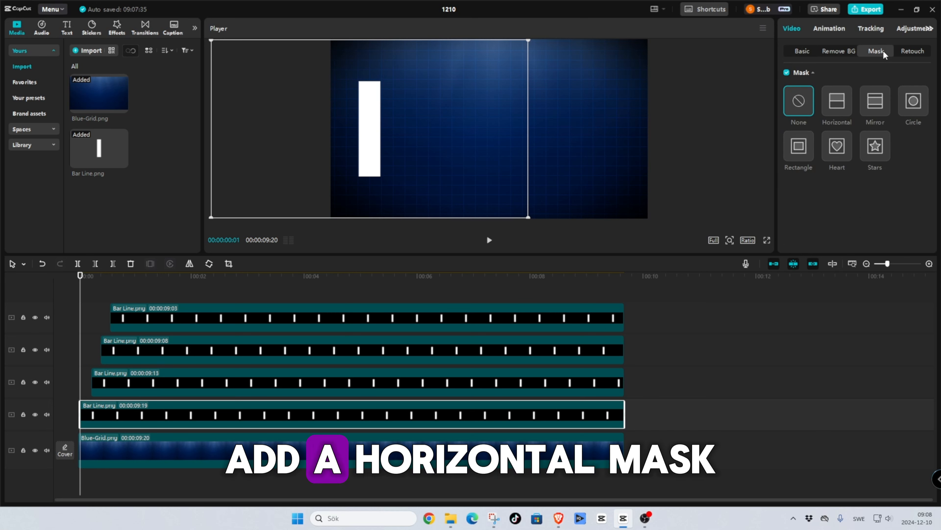
left_click(841, 114)
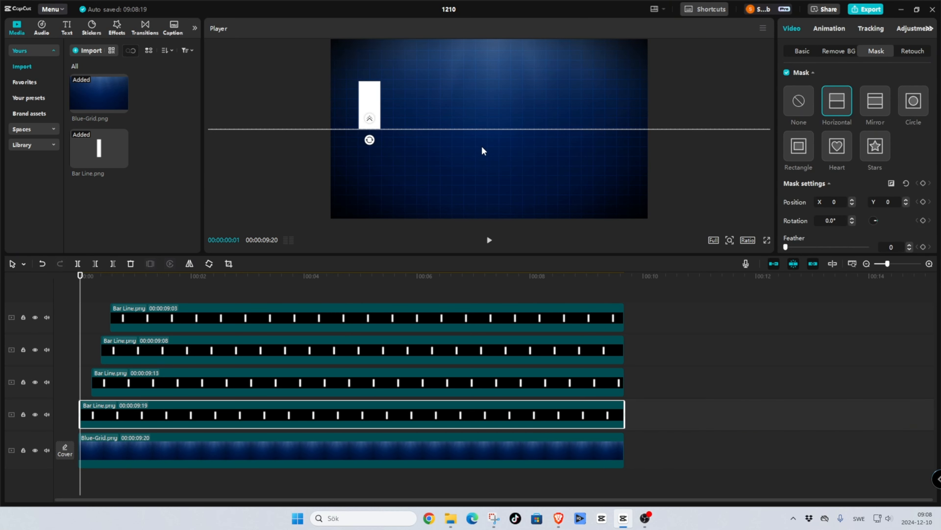
left_click_drag(369, 141, 370, 81)
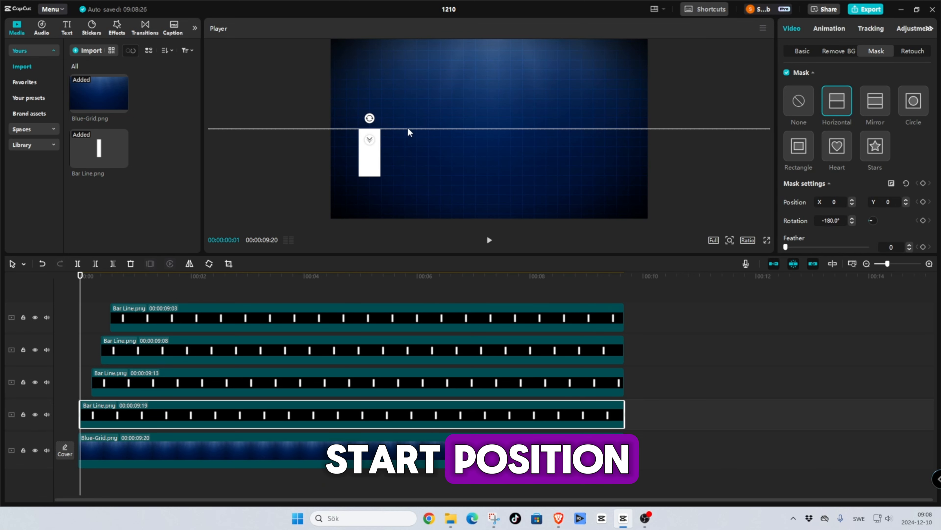
left_click_drag(409, 130, 409, 179)
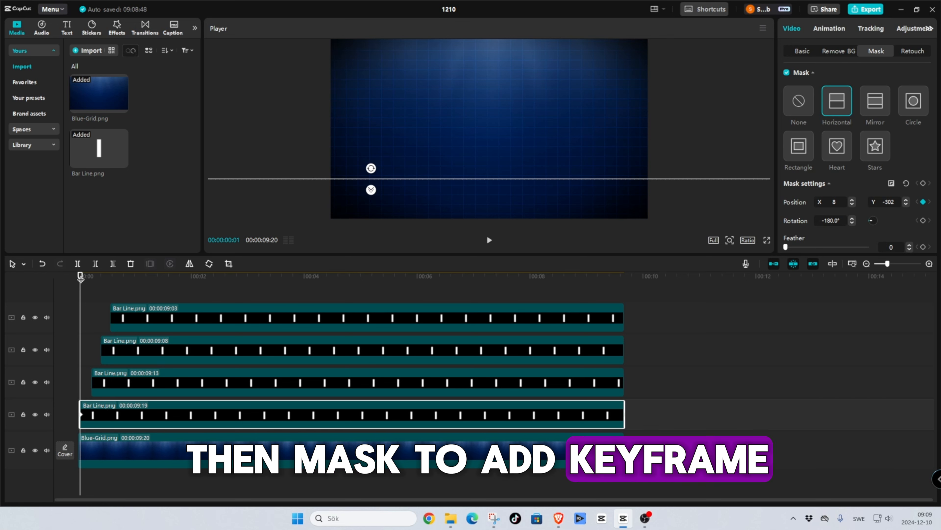
At 00:00:04:18, raise the first bar's mask line to Y -20 to keyframe the bar about half revealed.
left_click_drag(81, 278, 509, 288)
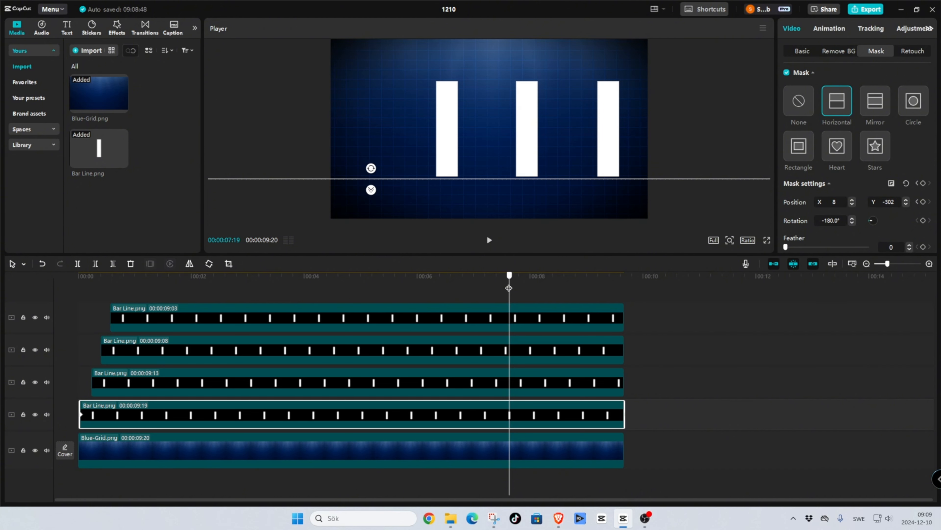
left_click_drag(509, 287, 338, 299)
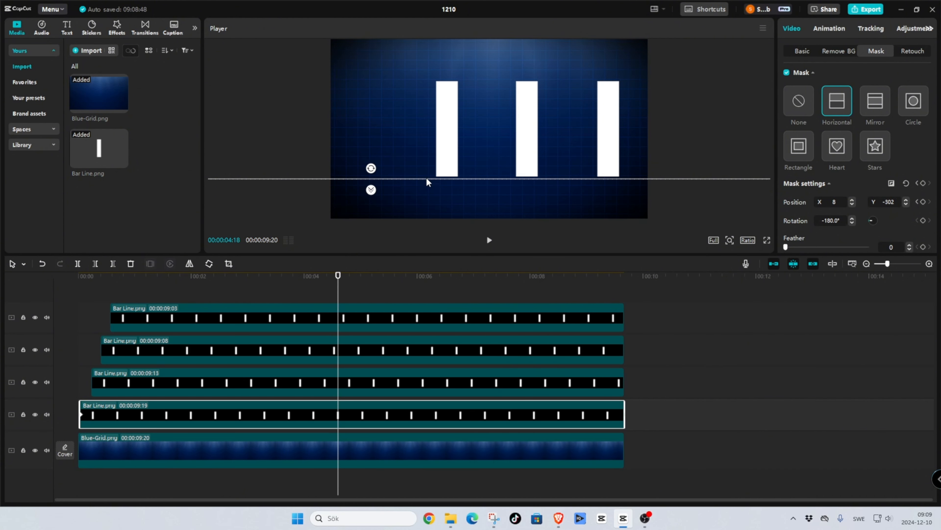
left_click_drag(428, 182, 427, 138)
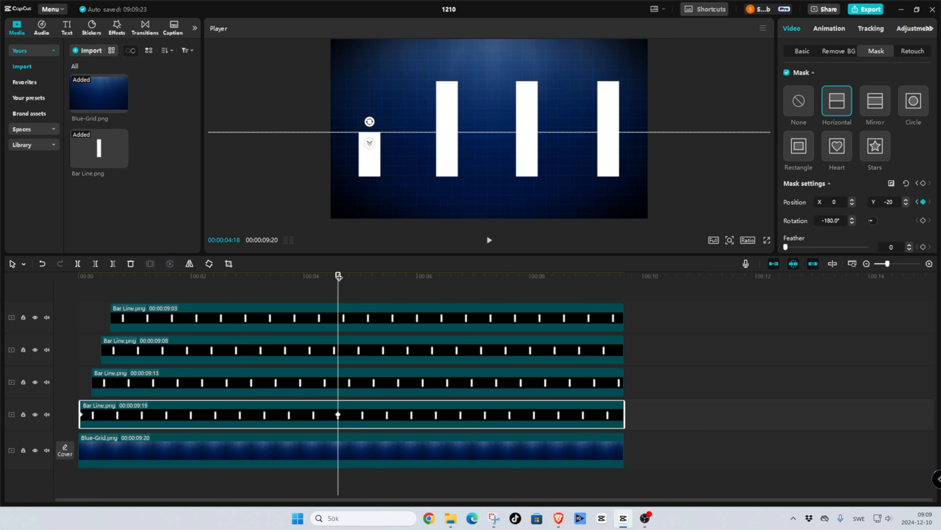
At 00:00:09:19, keyframe the first bar's mask at X 8, Y 305 to show the whole bar, and preview the start.
left_click_drag(339, 277, 624, 285)
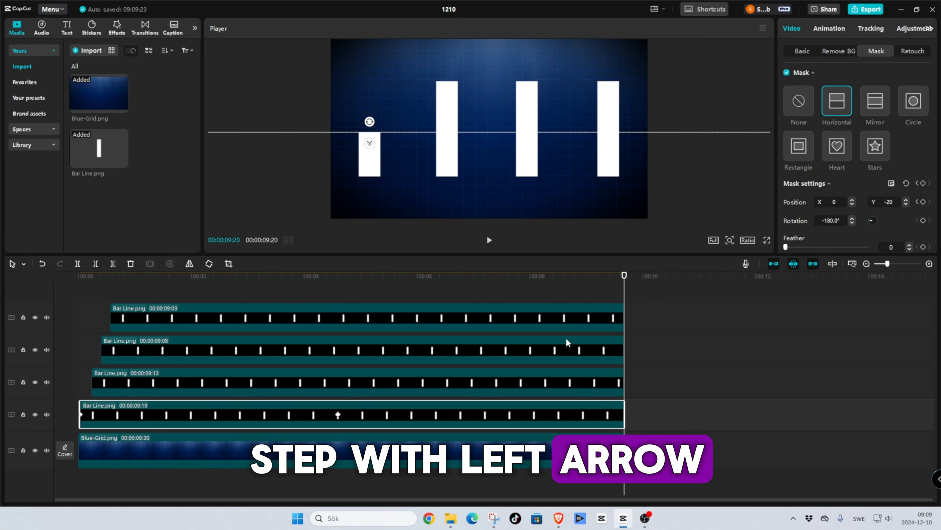
key("Left")
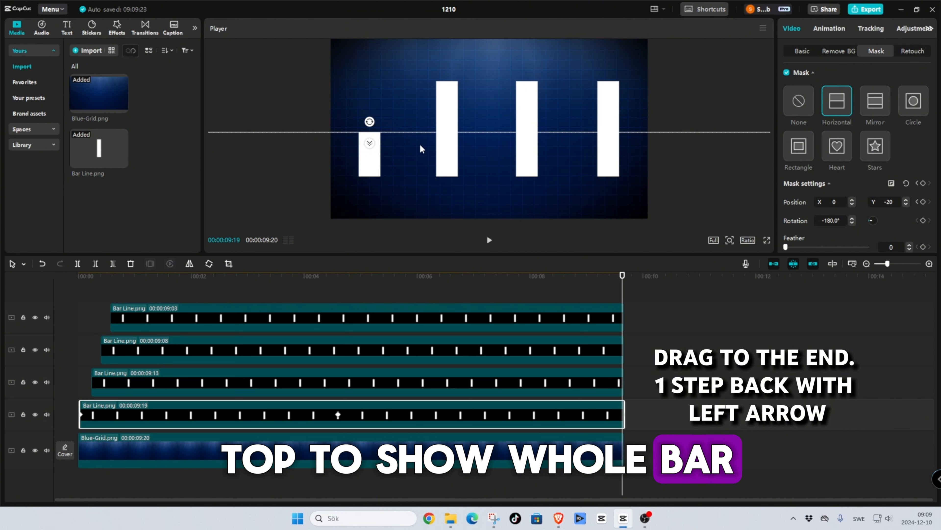
left_click_drag(418, 135, 419, 78)
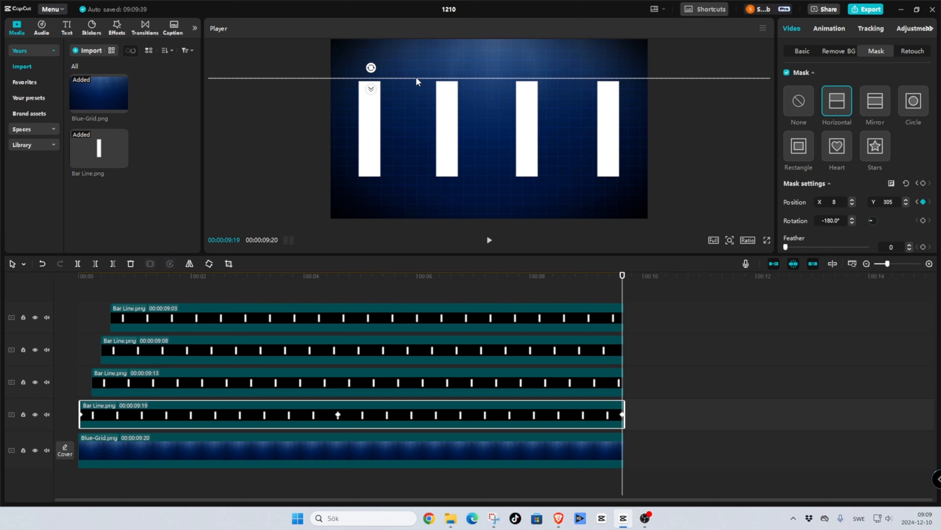
key("space")
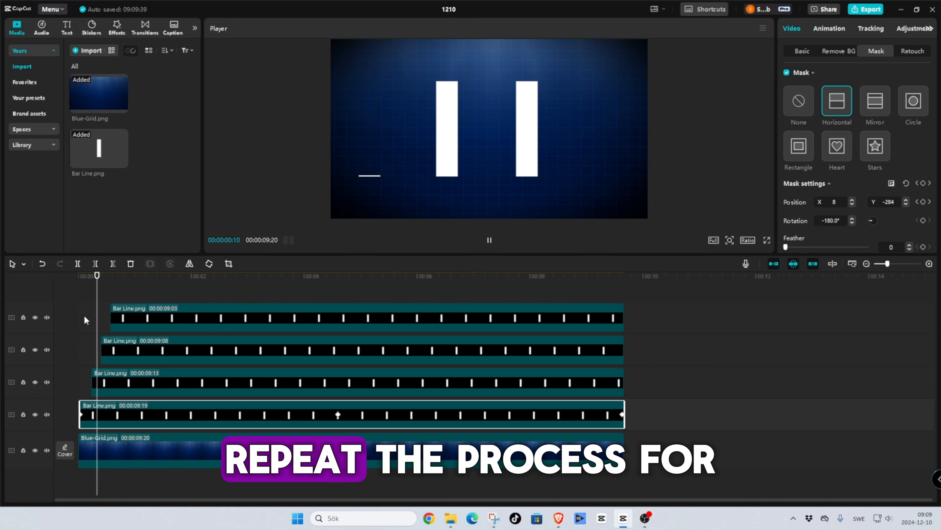
mouse_move(106, 276)
left_mouse_down()
mouse_move(137, 277)
mouse_move(91, 276)
left_mouse_up()
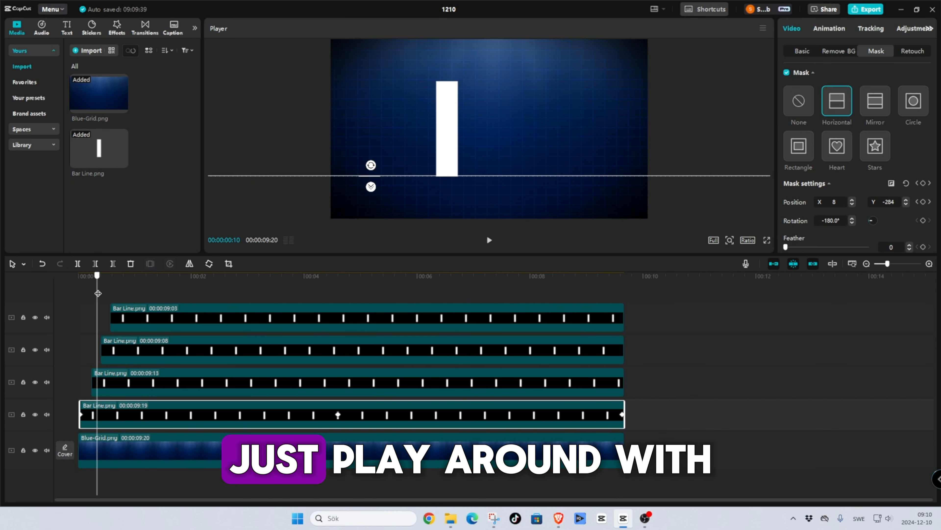
Delay the second Bar Line clip by trimming its start to about 00:00:02, and play back the staggered bars.
left_click_drag(93, 386, 166, 378)
left_click(129, 277)
left_click(172, 412)
left_click_drag(129, 293, 218, 302)
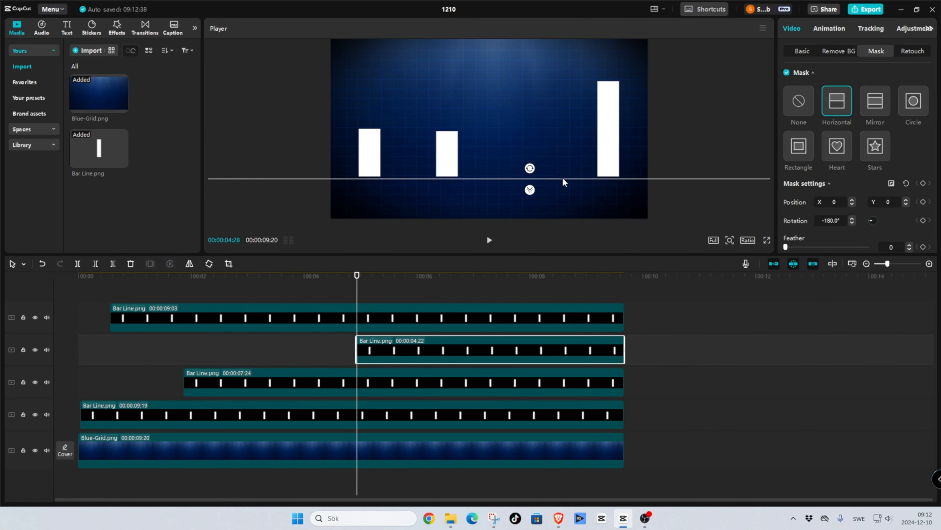
left_click(425, 381)
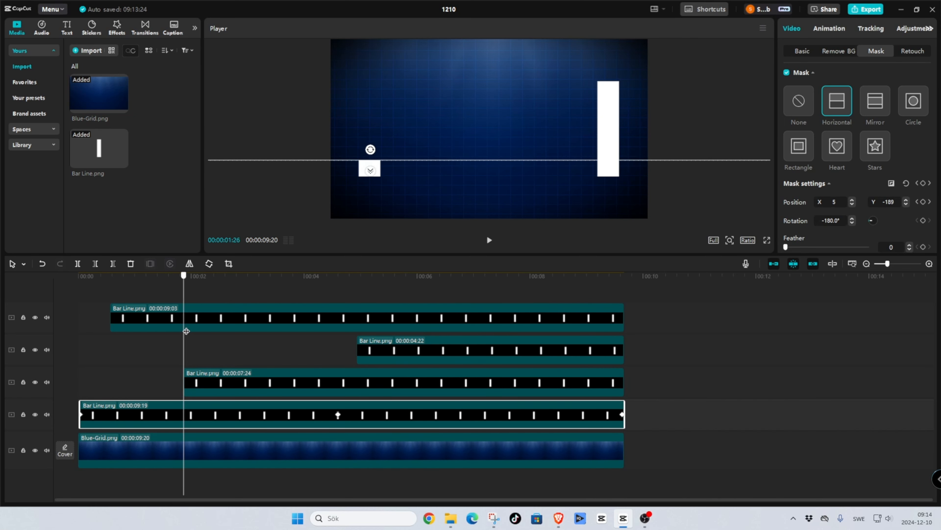
left_click_drag(185, 382, 196, 382)
key("space")
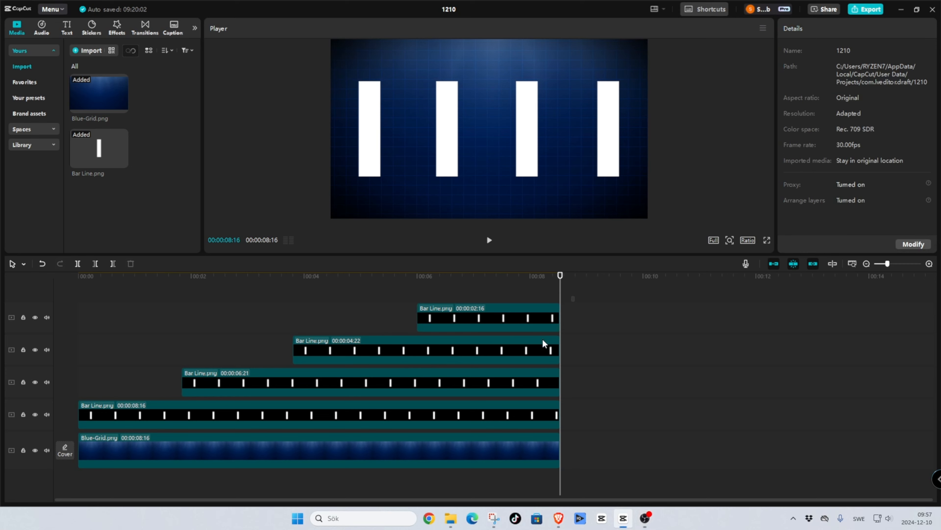
Combine all four Bar Line clips into one compound clip.
left_click_drag(543, 339, 433, 413)
right_click(481, 340)
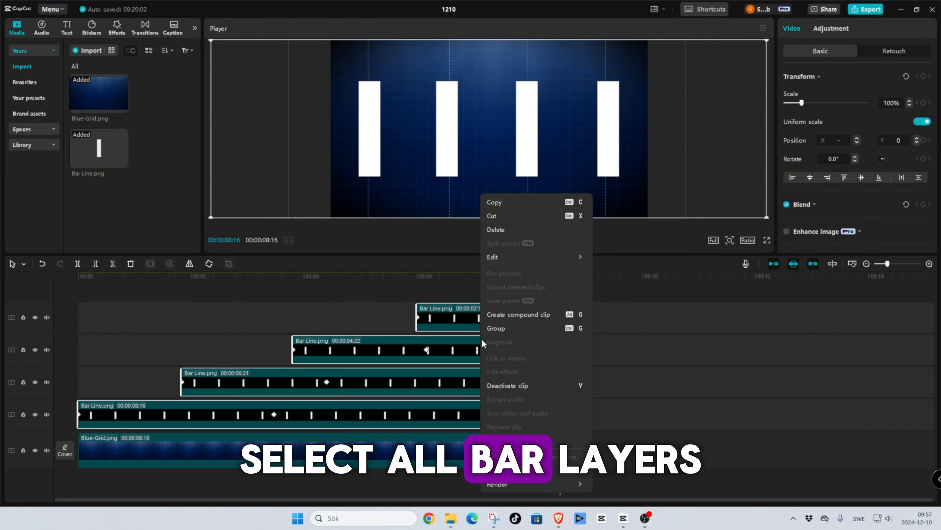
left_click(518, 314)
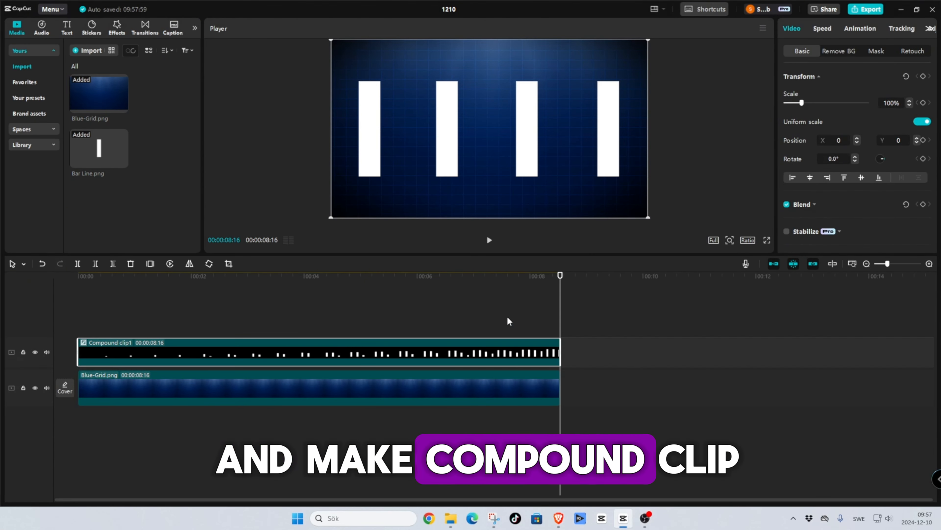
Add a text clip at the timeline start reading "DELIVER EXPECTATIONS WITHIN THE FIRST 5 SECONDS!" in YouTube Sans Extrabold.
left_click(66, 27)
left_click_drag(91, 66, 93, 330)
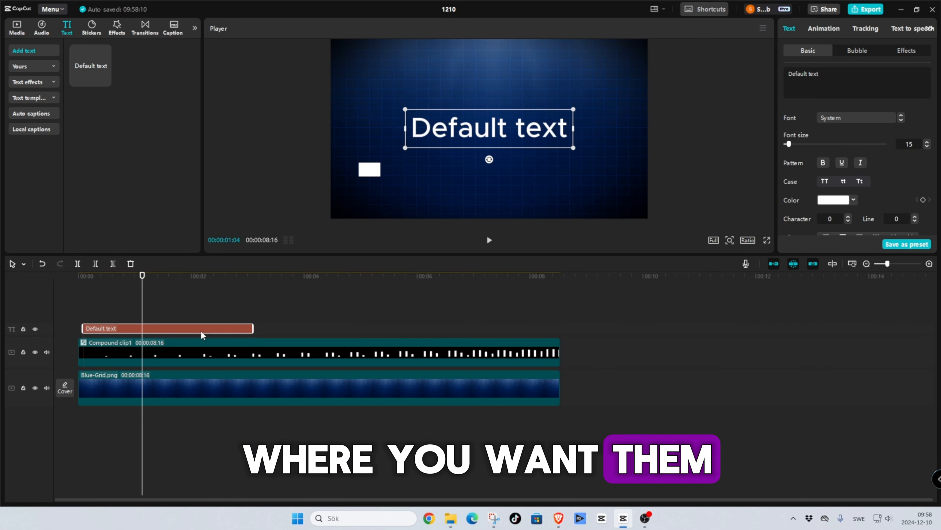
left_click_drag(208, 333, 202, 334)
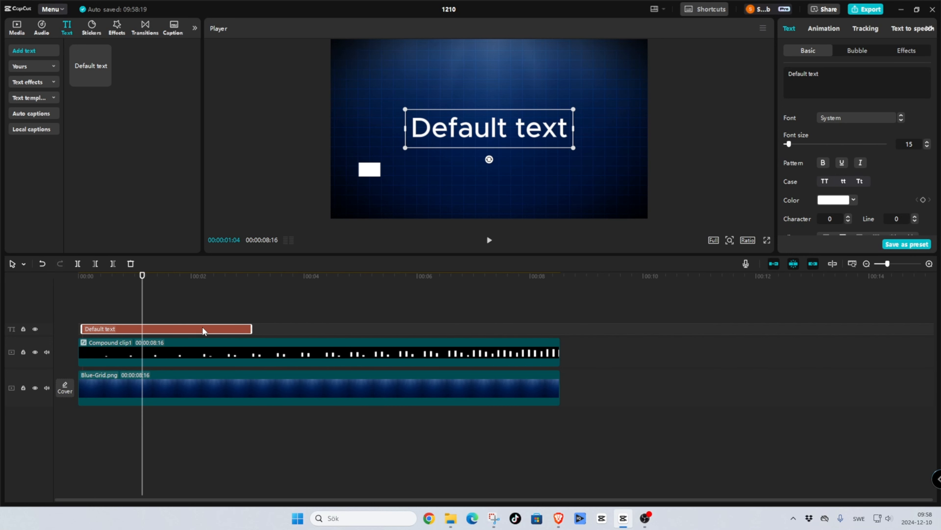
left_click(882, 122)
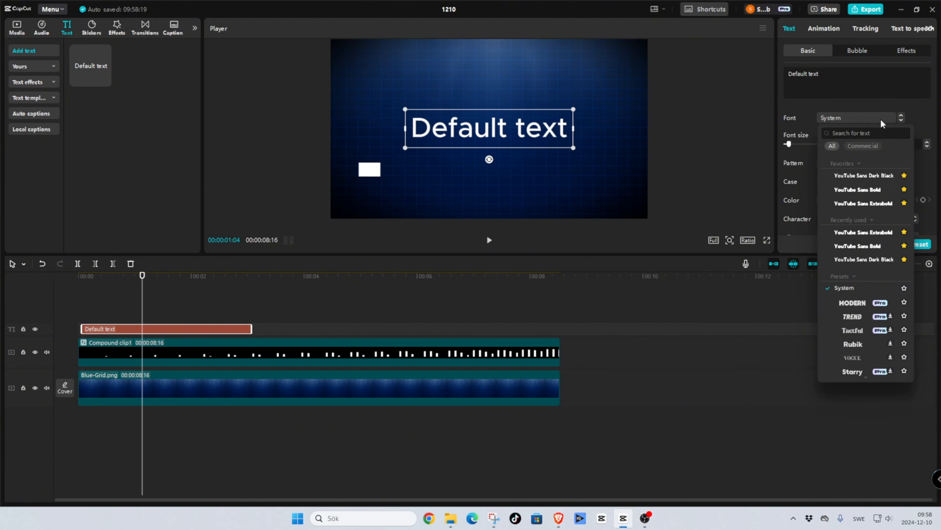
left_click(863, 203)
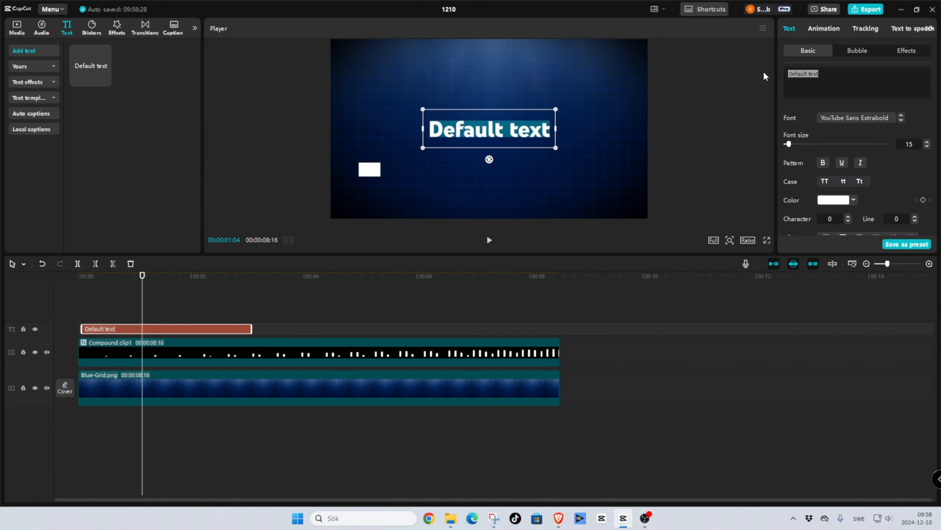
type("D")
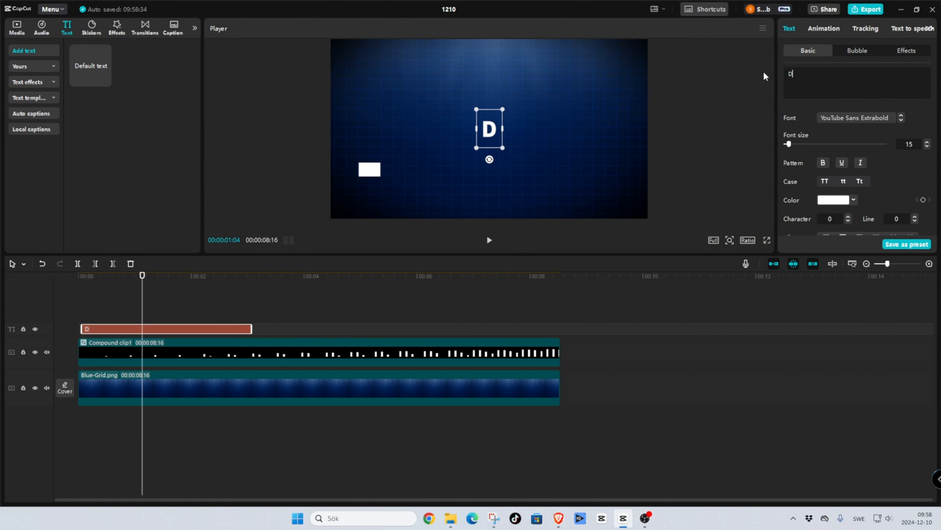
type("ELIVER EXPE")
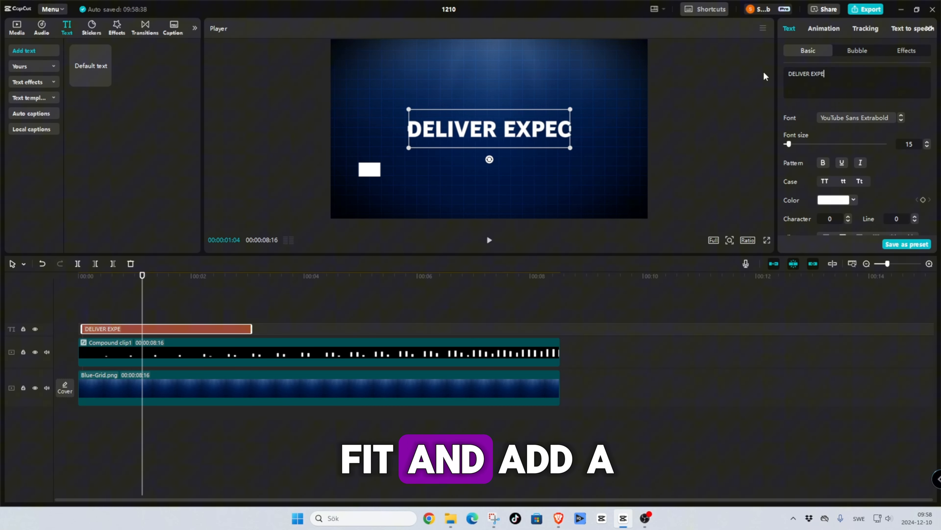
type("CTATIONS WITHIN")
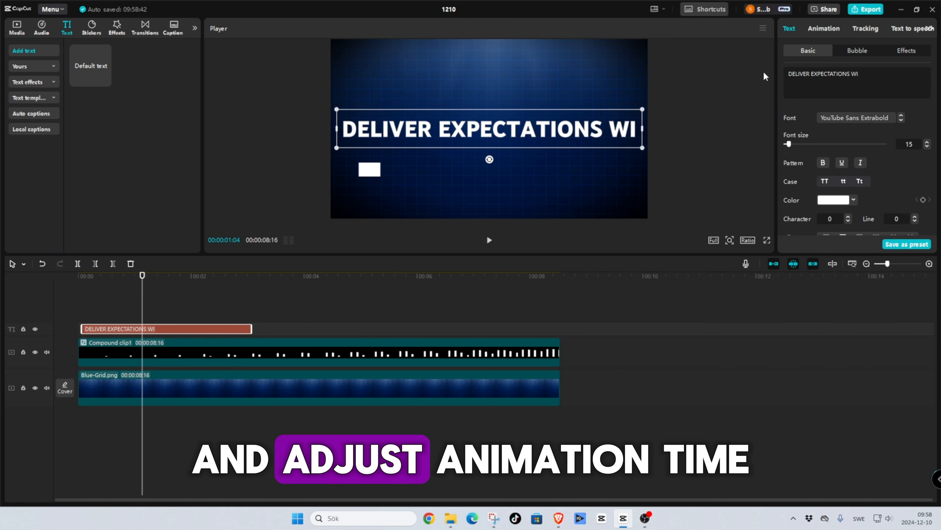
type(" THE FIRST 5 SECONDS!")
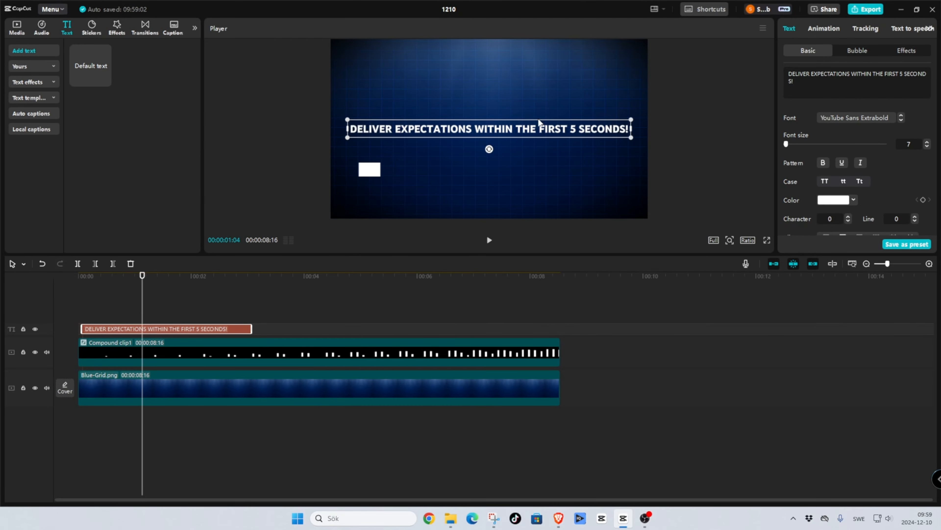
Move the sentence below the bars, shrink it to roughly their overall width, and extend its clip to 00:00:08:16.
left_click_drag(539, 123, 542, 183)
left_click_drag(252, 329, 561, 332)
left_click(927, 147)
left_click_drag(615, 196, 580, 194)
left_click(530, 278)
left_click(561, 277)
Add a second text clip reading "THUMBNAIL" in YouTube Sans Extrabold, extending from the timeline start to 00:00:08:16.
left_click_drag(80, 63, 113, 314)
left_click_drag(252, 314, 561, 315)
left_click(857, 118)
left_click_drag(836, 76, 788, 73)
left_click(866, 204)
type("THUMBNAIL")
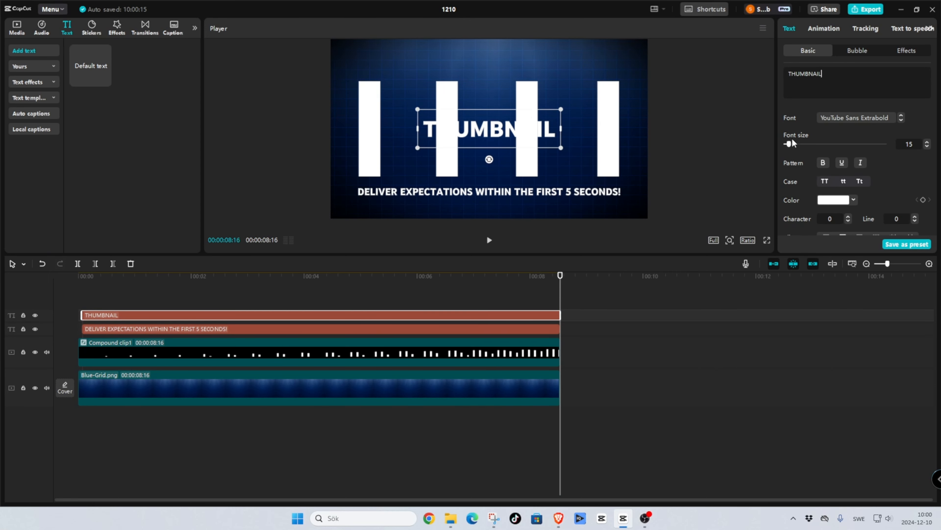
Set the "THUMBNAIL" text to font size 5, place it above the first bar and enlarge the preview area.
left_click_drag(789, 144, 787, 144)
left_click_drag(490, 129, 387, 58)
left_click_drag(477, 266, 478, 359)
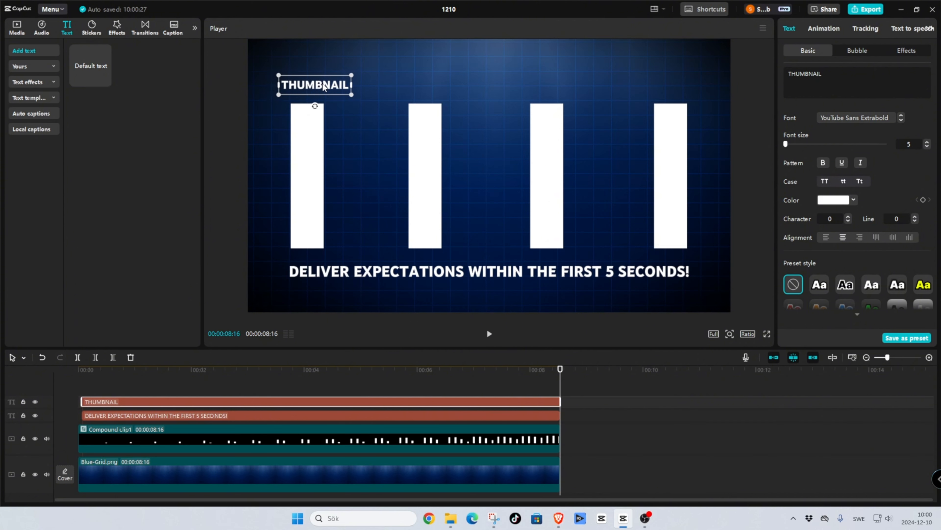
Apply the Zoom In entrance animation to the "THUMBNAIL" text after checking the bars' growth near the start.
left_click_drag(560, 368, 80, 371)
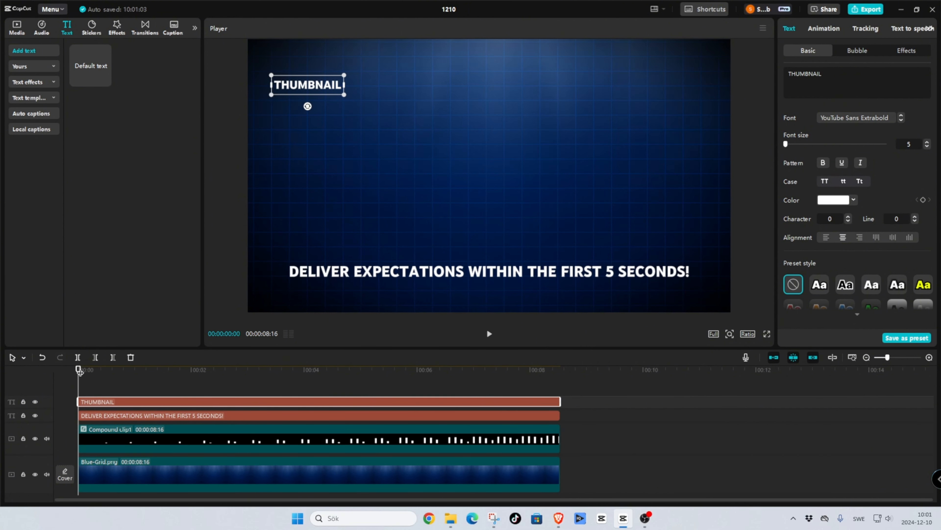
left_click(823, 29)
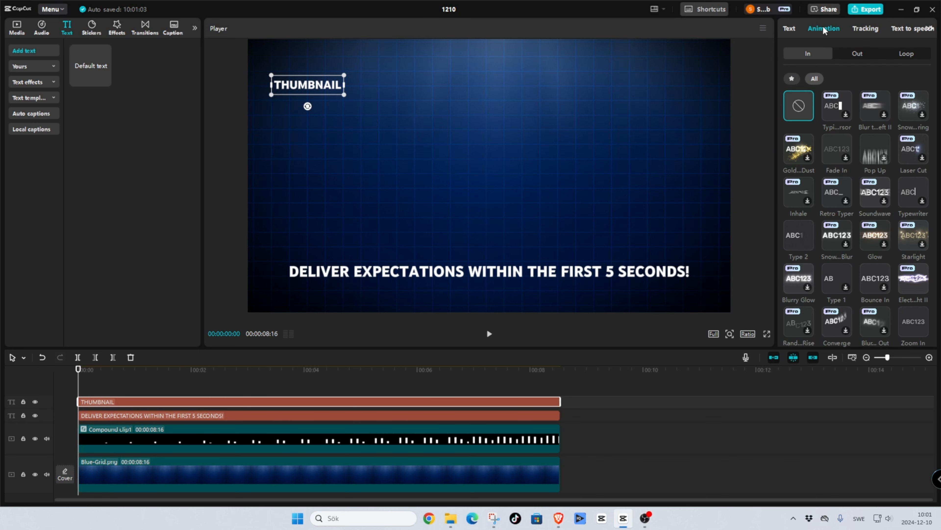
left_click_drag(79, 370, 242, 381)
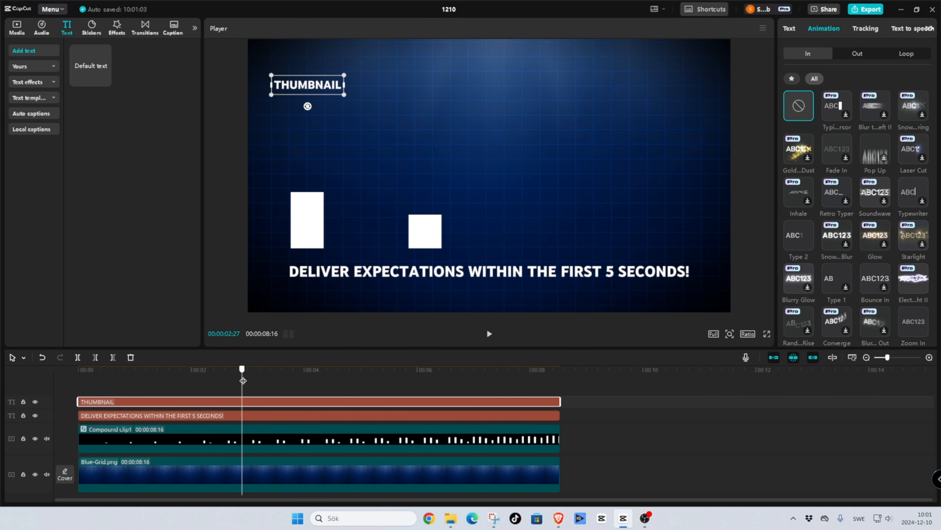
scroll(832, 116, "down", 5)
left_click(834, 111)
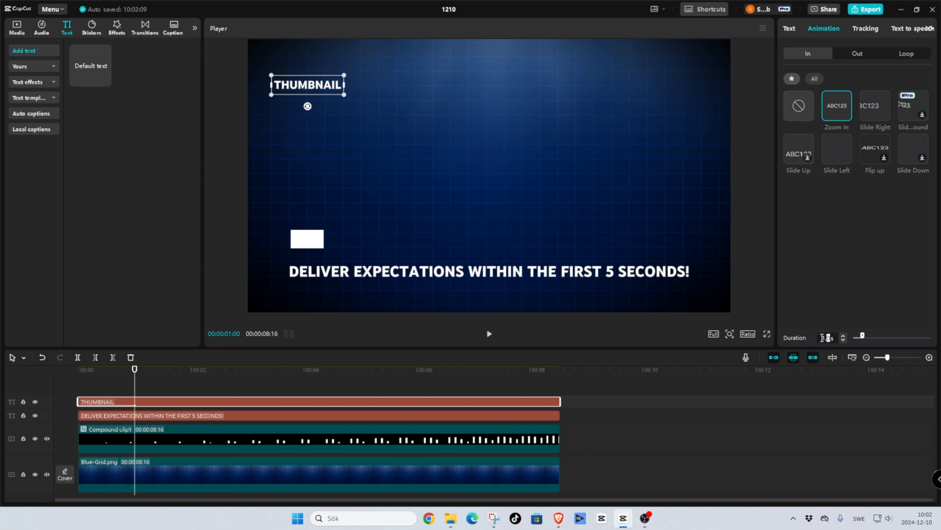
Check the first bar's height around 00:00:03:20 and set the "THUMBNAIL" animation duration to 3 seconds.
left_click_drag(191, 369, 286, 372)
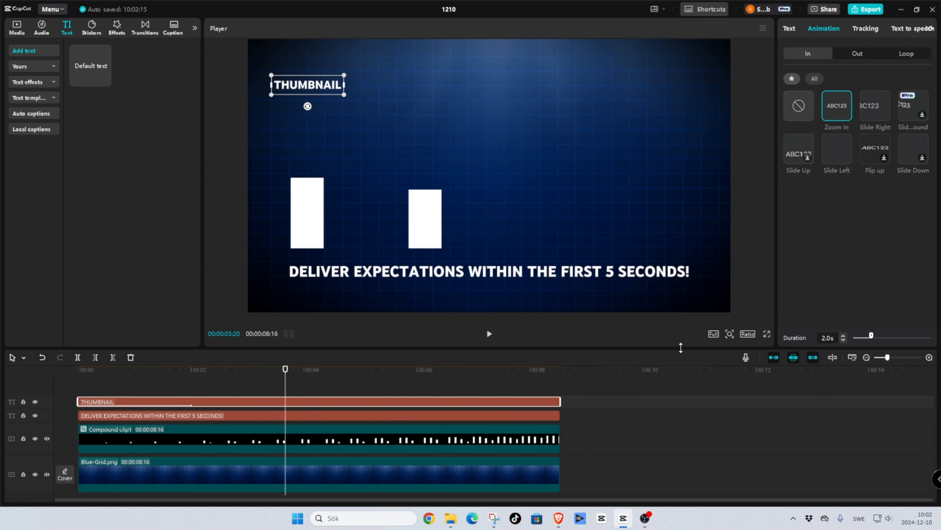
left_click_drag(833, 338, 815, 341)
type("3")
key("Return")
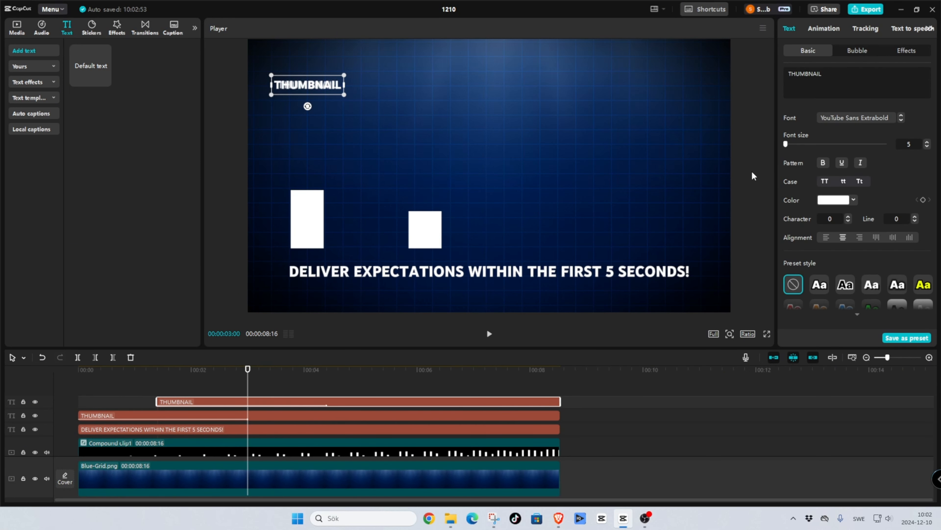
Label the second bar "TITLE" and place copies of the text reading "PAYOFF" and "EXPECTATION" above the third and fourth bars.
type("TITLE")
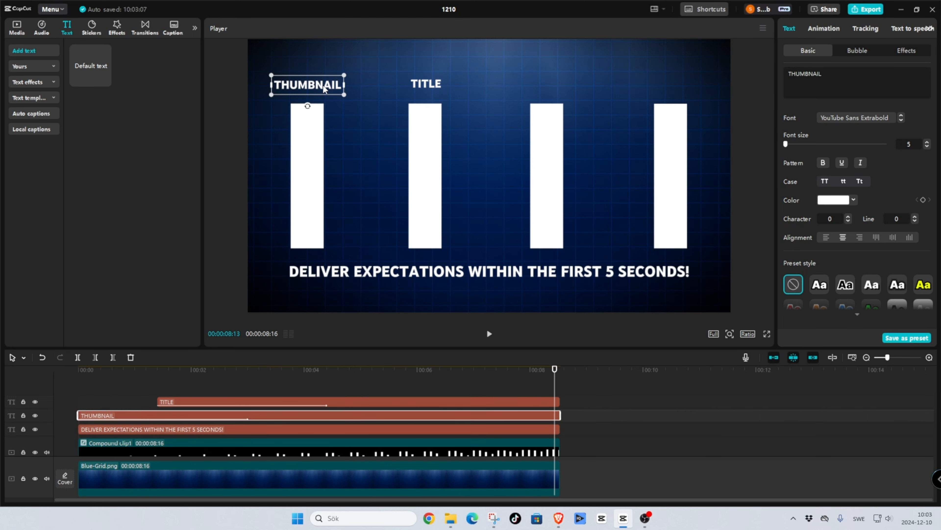
scroll(902, 128, "down", 3)
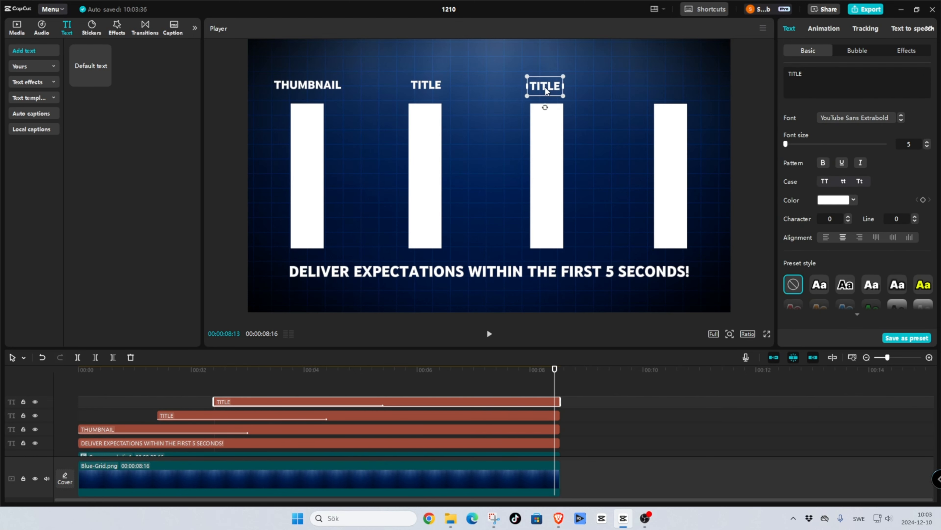
scroll(903, 178, "down", 3)
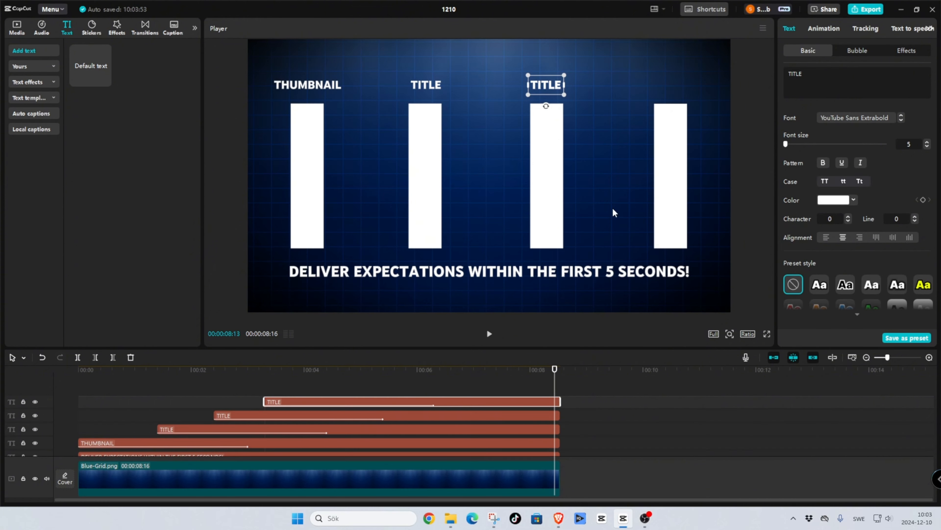
left_click_drag(546, 86, 670, 86)
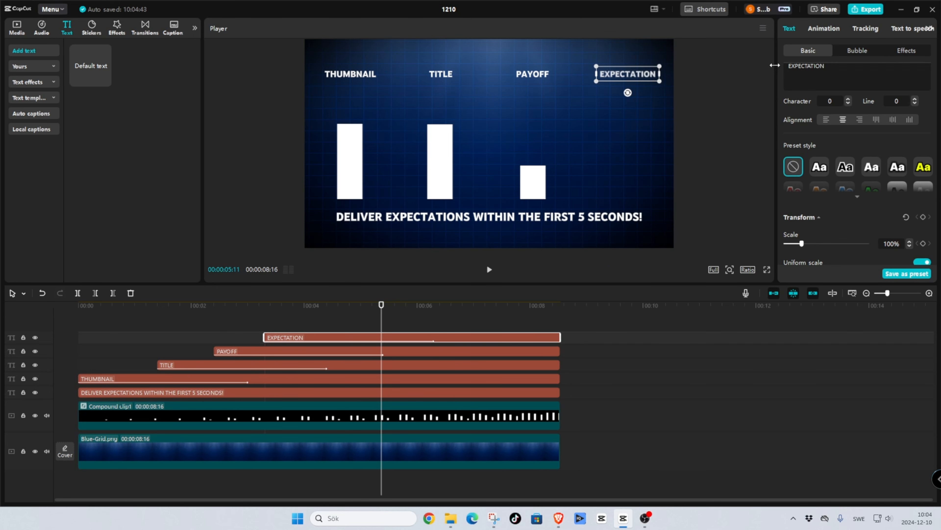
Trim the starts of the TITLE, PAYOFF and EXPECTATION clips to follow their bars' growth, starting TITLE at about 3 seconds.
left_click(223, 365)
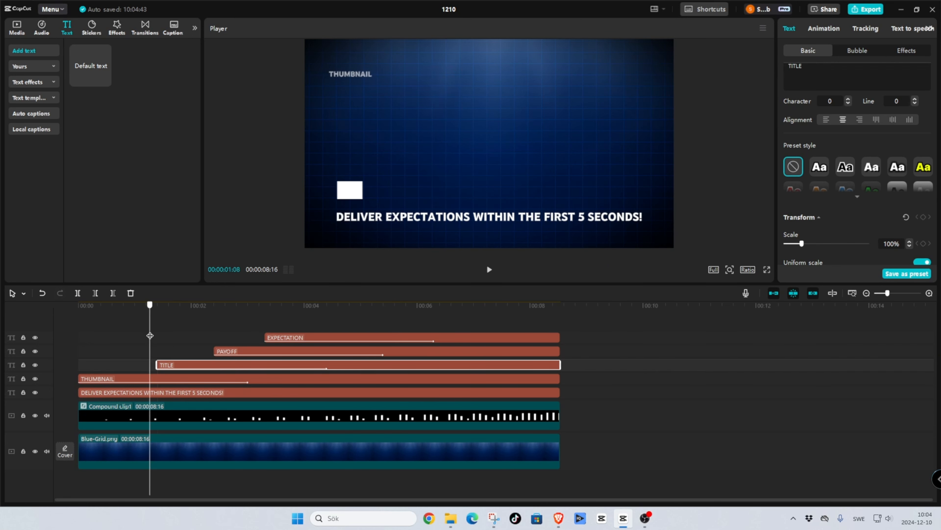
left_click_drag(158, 364, 269, 373)
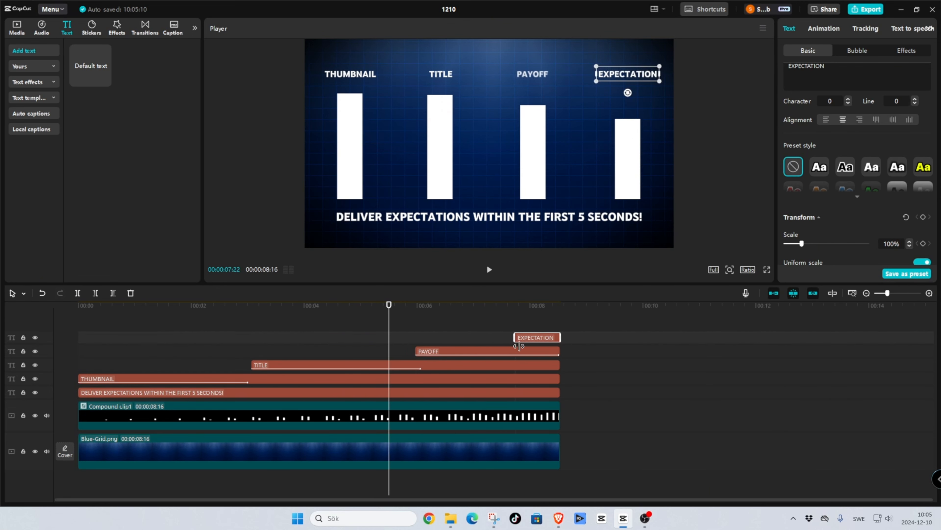
left_click_drag(518, 337, 490, 337)
left_click(506, 307)
left_click(560, 308)
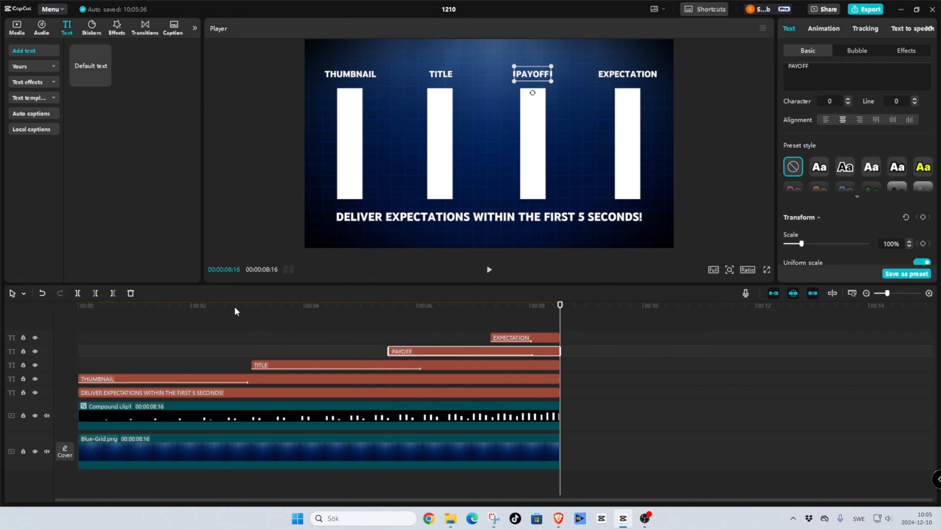
Extend the EXPECTATION clip's start back to about 00:00:06:17 and set its Zoom In duration to 2.0 seconds.
left_click(521, 337)
left_click(824, 28)
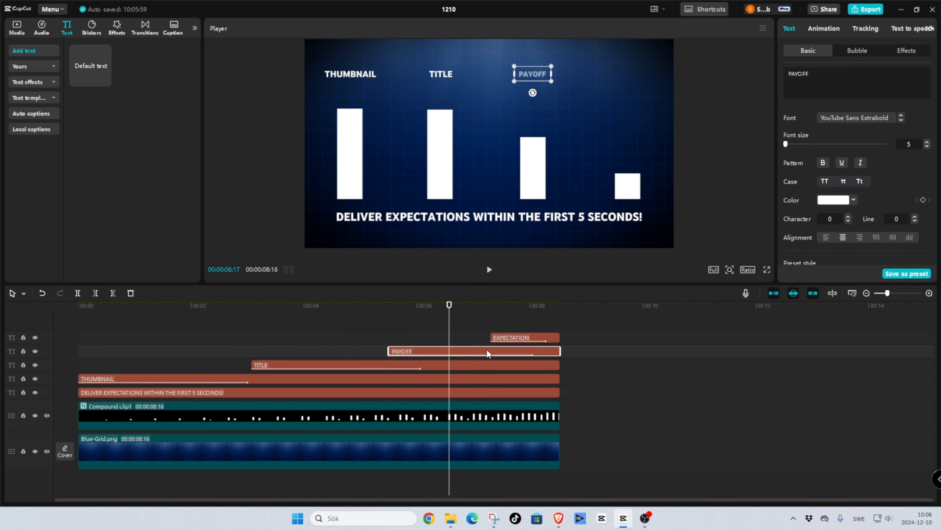
left_click(824, 28)
left_click(521, 338)
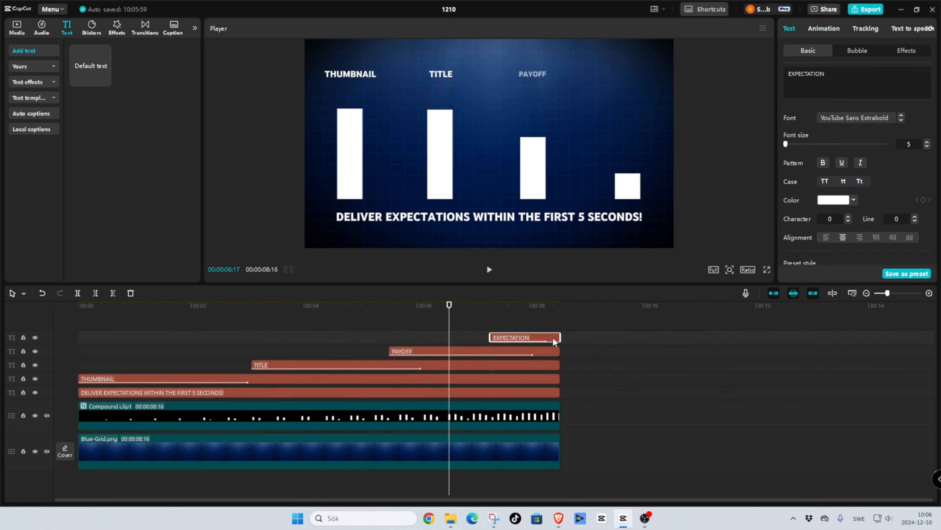
left_click(824, 28)
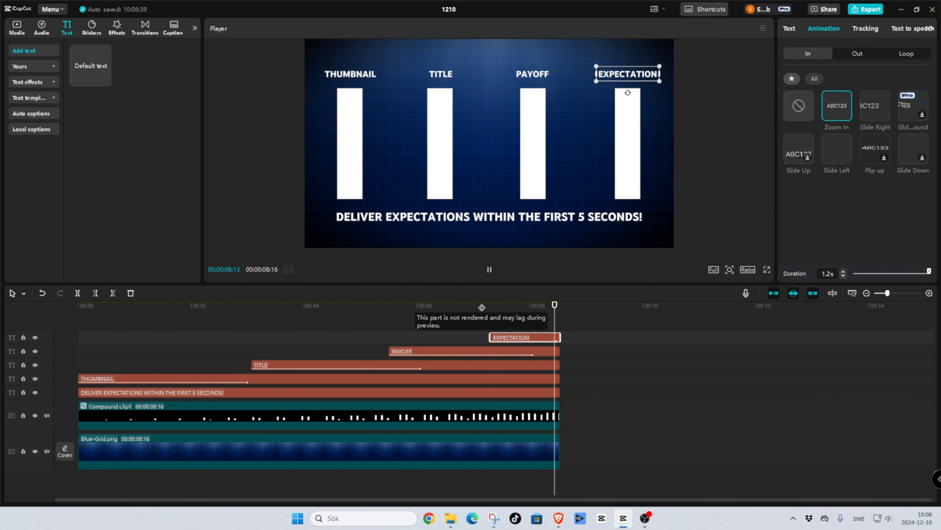
left_click_drag(489, 337, 448, 337)
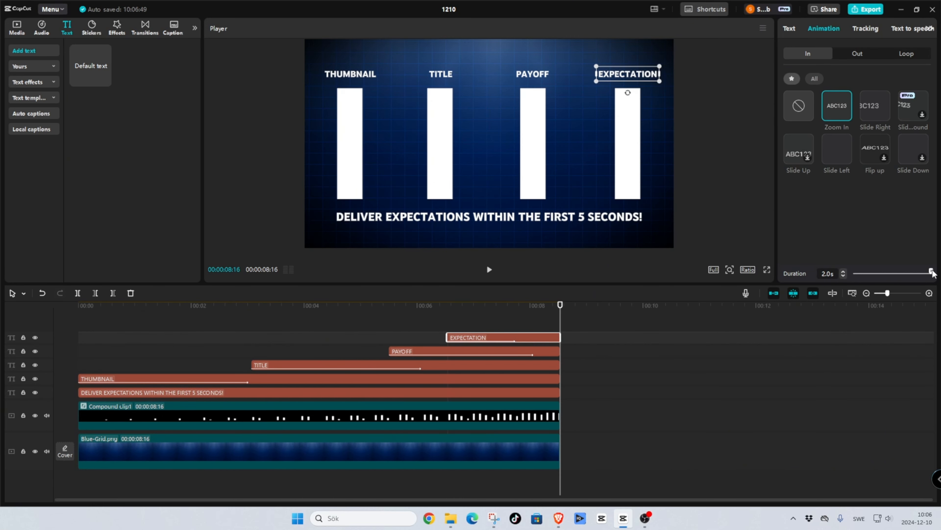
left_click(426, 351)
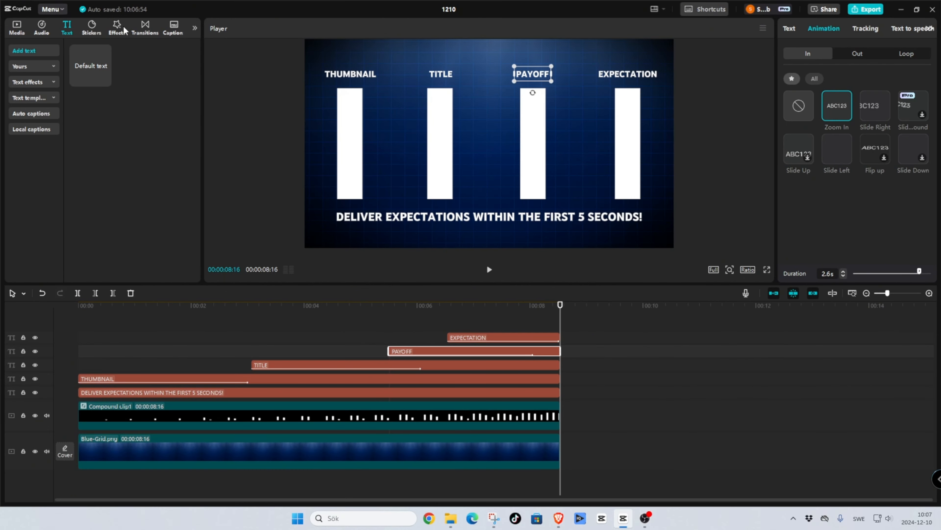
Find the Edge Glow video effect, add it above all clips from the timeline start and extend it to 00:00:08:16.
left_click(118, 28)
left_click(129, 50)
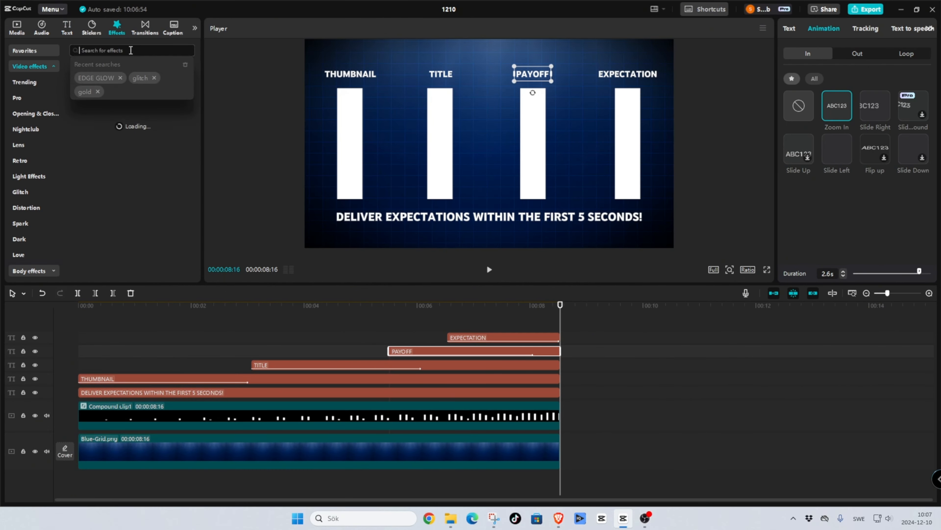
left_click(96, 78)
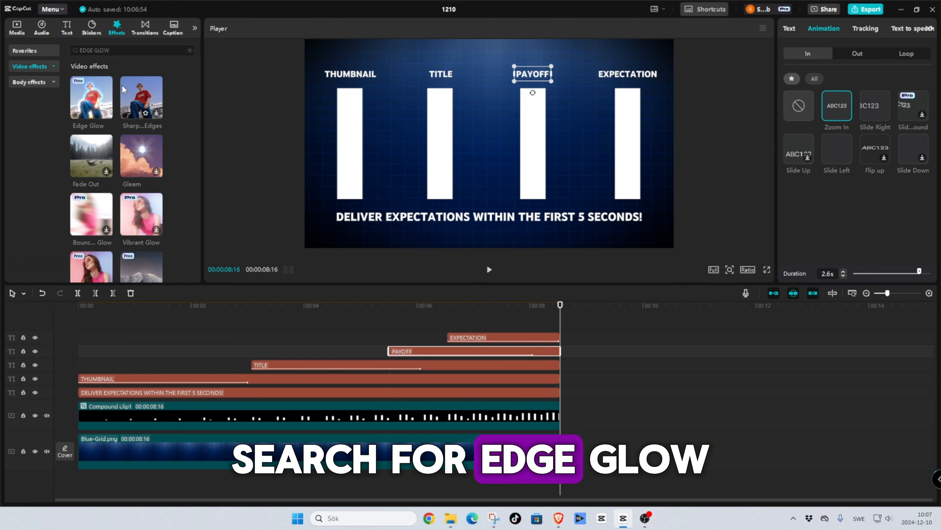
left_click_drag(93, 110, 78, 337)
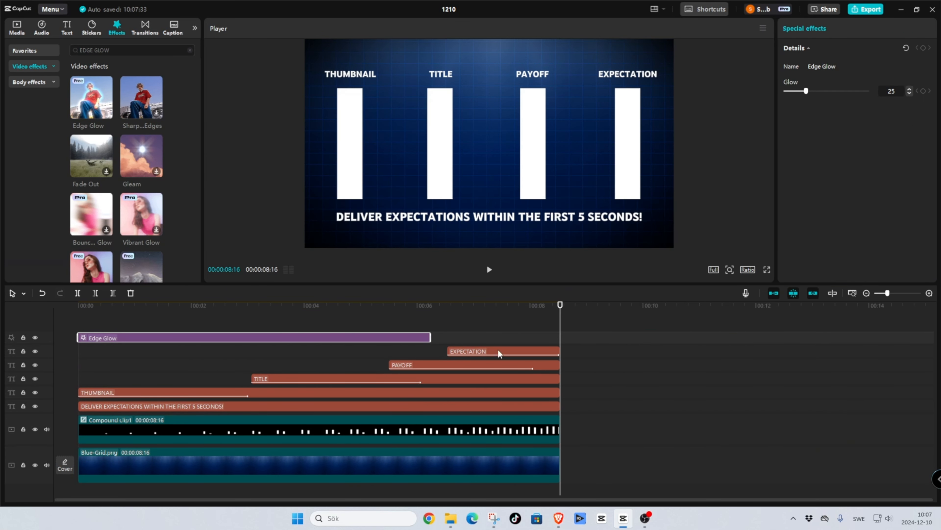
left_click_drag(431, 336, 556, 338)
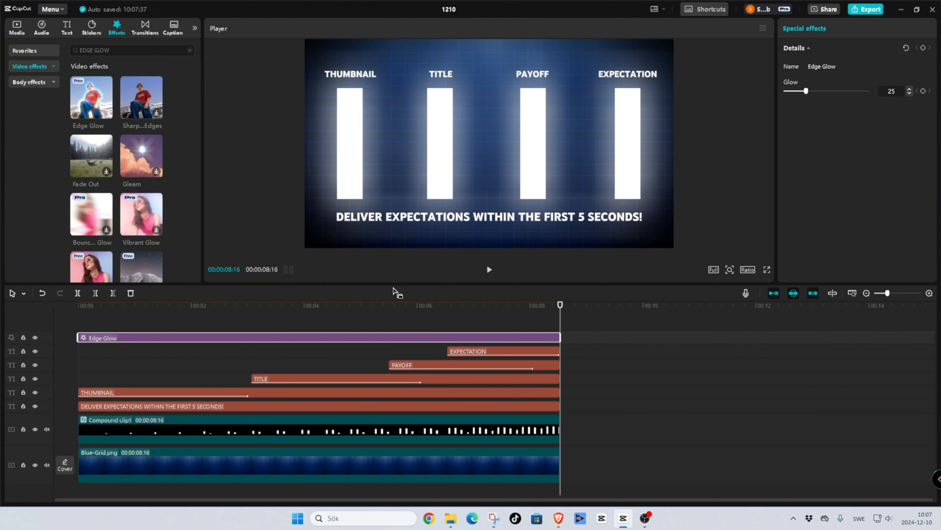
Enlarge the preview area, reduce the Edge Glow effect's glow to 1 and play the result from the start.
left_click_drag(396, 291, 399, 342)
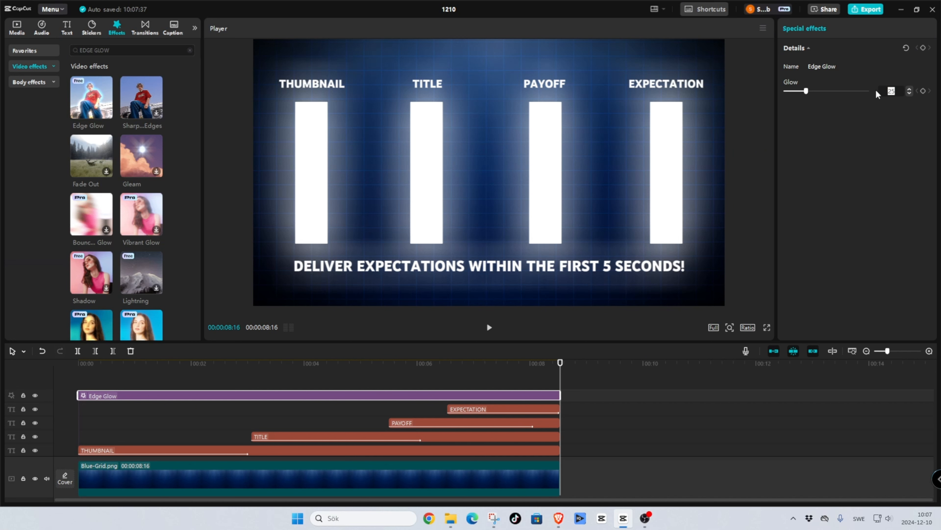
type("20")
key("Return")
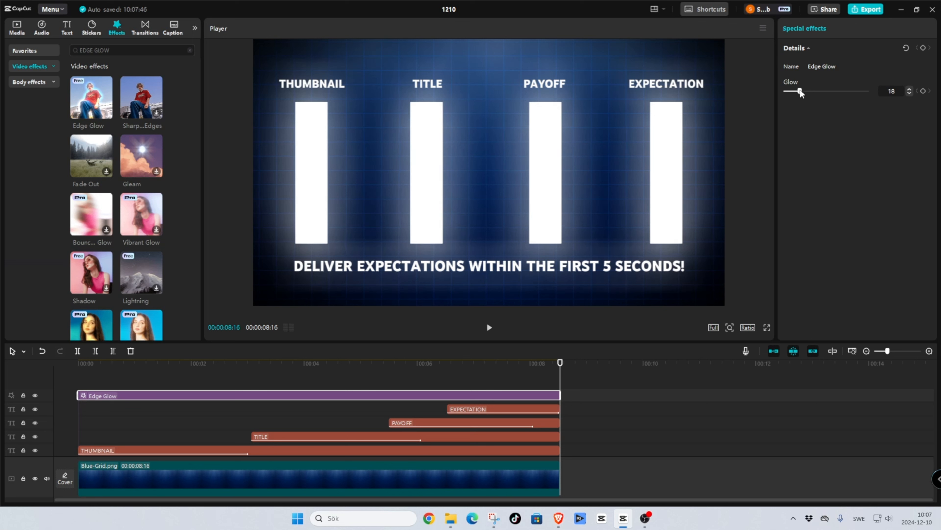
left_click_drag(799, 92, 793, 93)
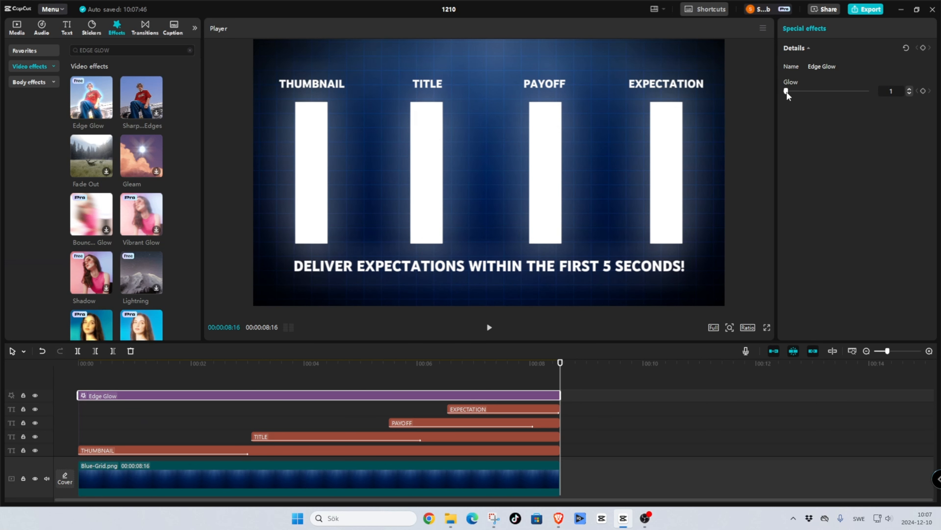
key("space")
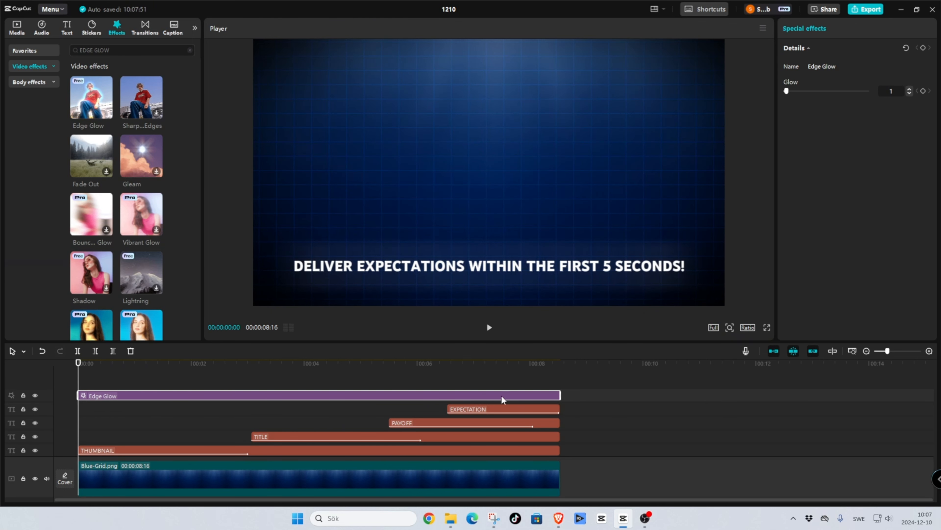
key("space")
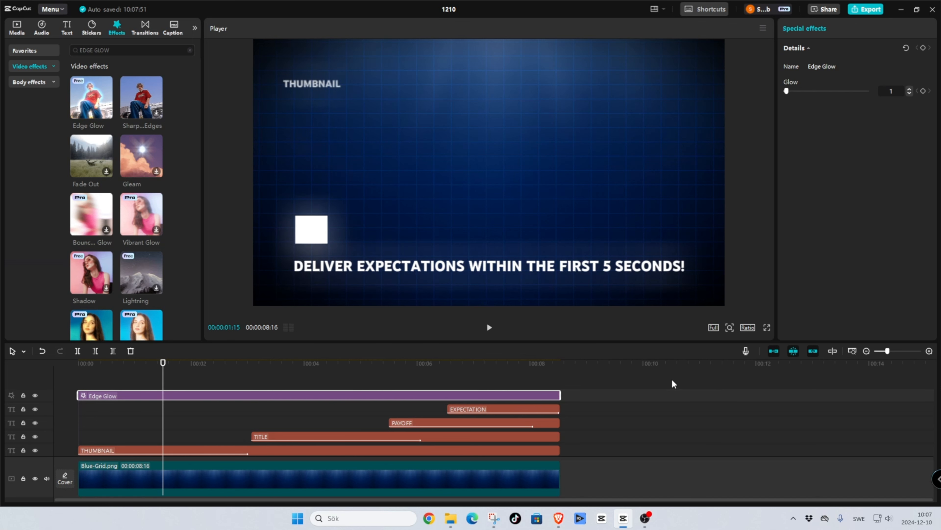
Apply the Slide Right entrance animation to the "DELIVER EXPECTATIONS WITHIN THE FIRST 5 SECONDS!" text.
scroll(750, 400, "down", 3)
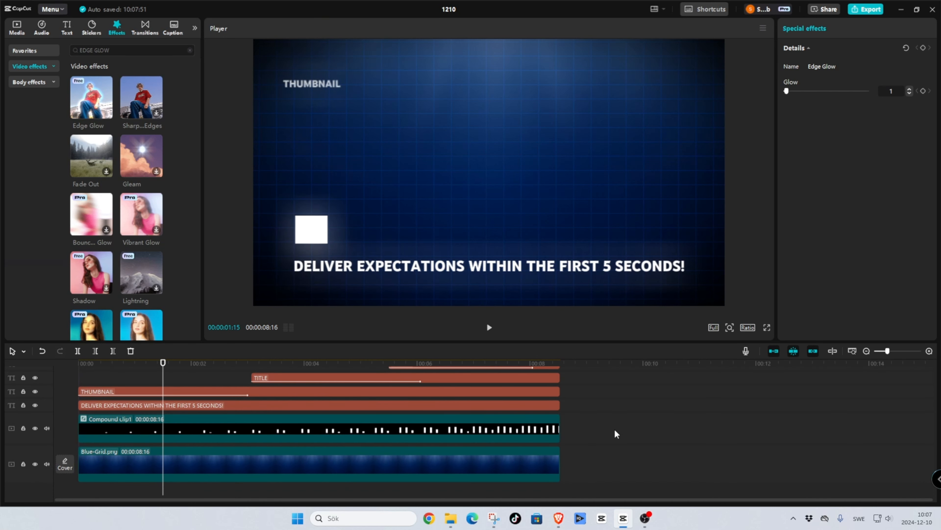
left_click(522, 406)
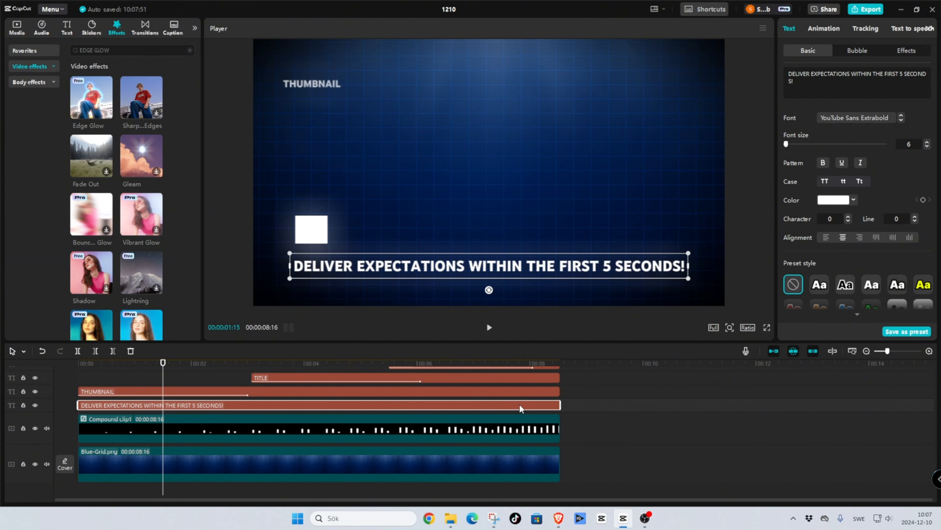
left_click(825, 28)
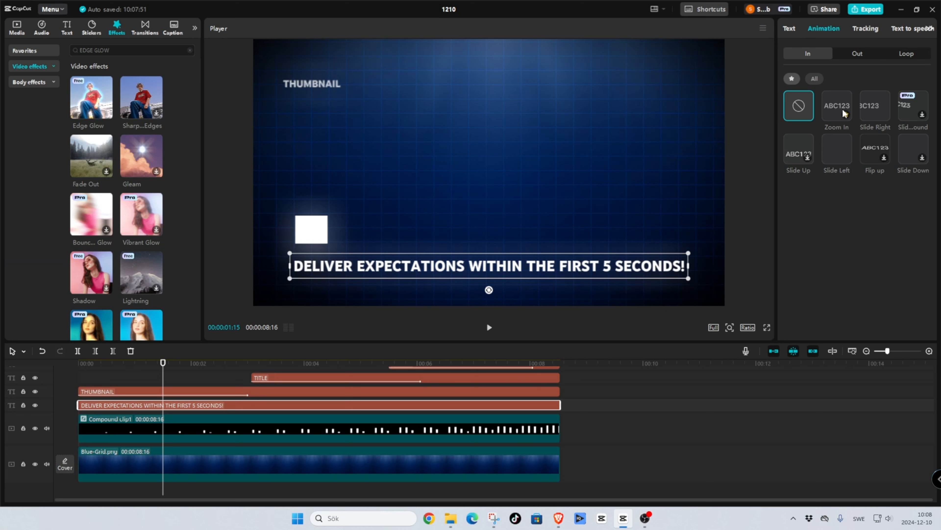
left_click(870, 109)
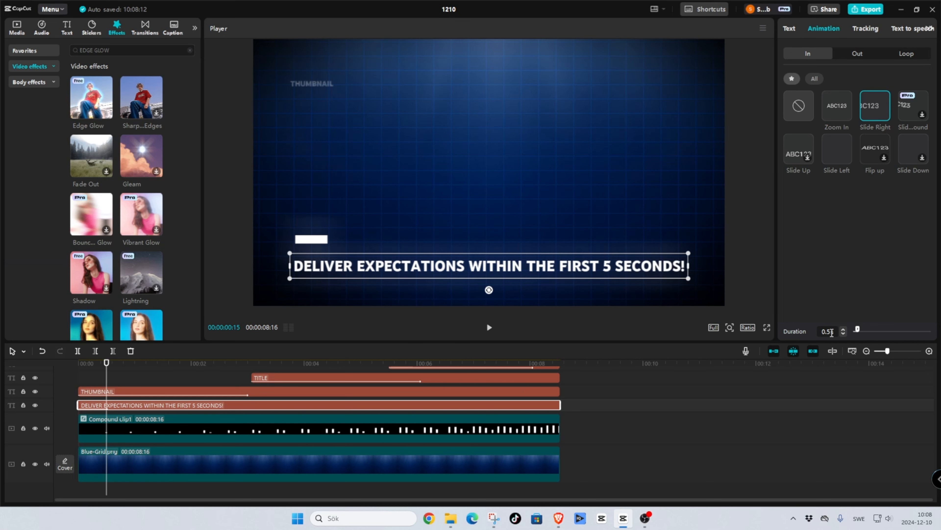
Set the bottom sentence's Slide Right duration to 7.5 seconds and play the animation from the timeline start.
left_click_drag(832, 332, 817, 335)
type("7s")
key("Return")
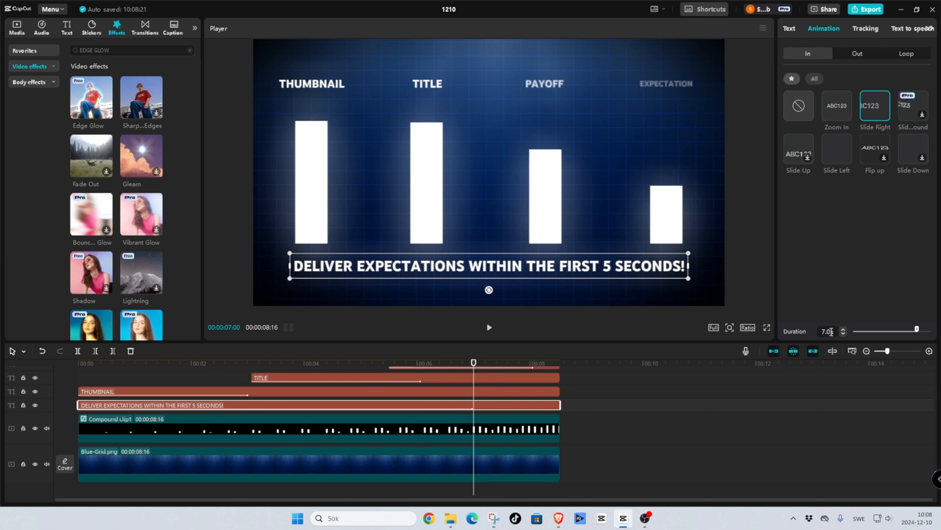
key("Return")
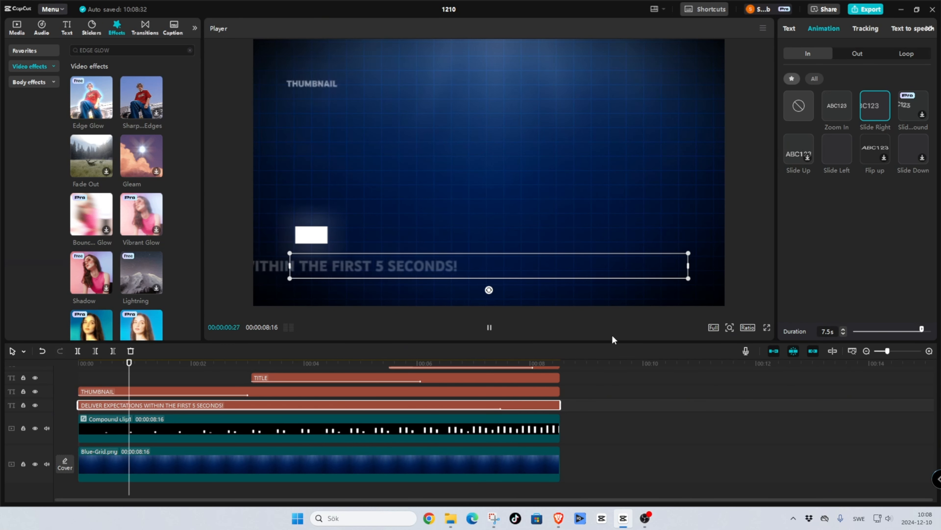
left_click(95, 363)
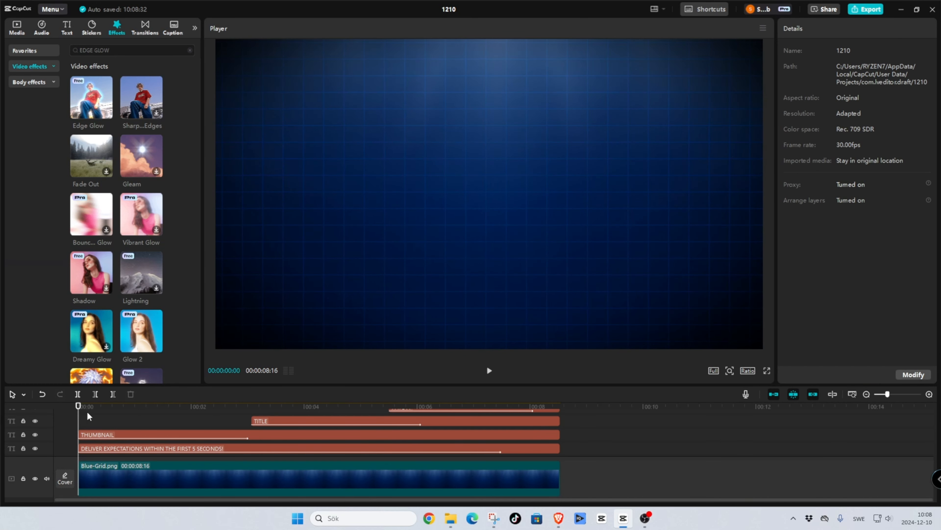
key("space")
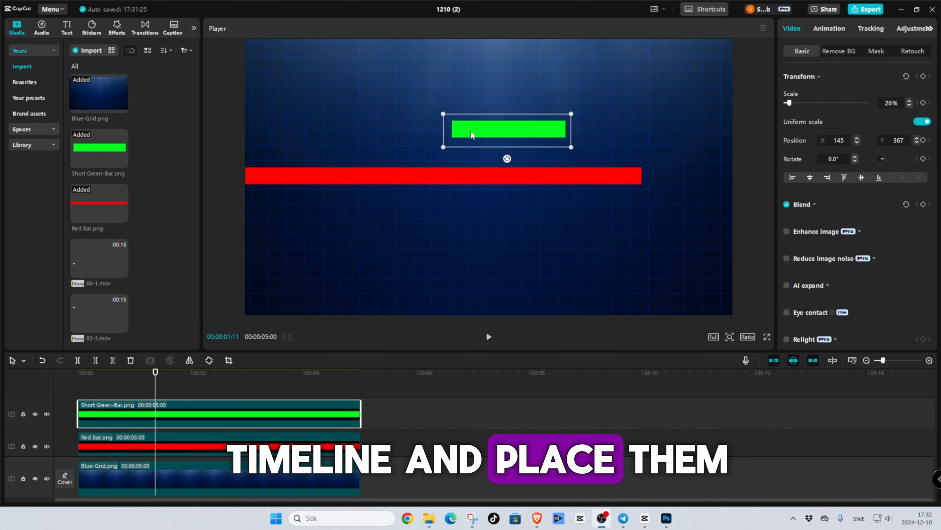
Place the green bar directly after the red bar's right end at position X 1631, Y -1.
left_click_drag(471, 134, 656, 185)
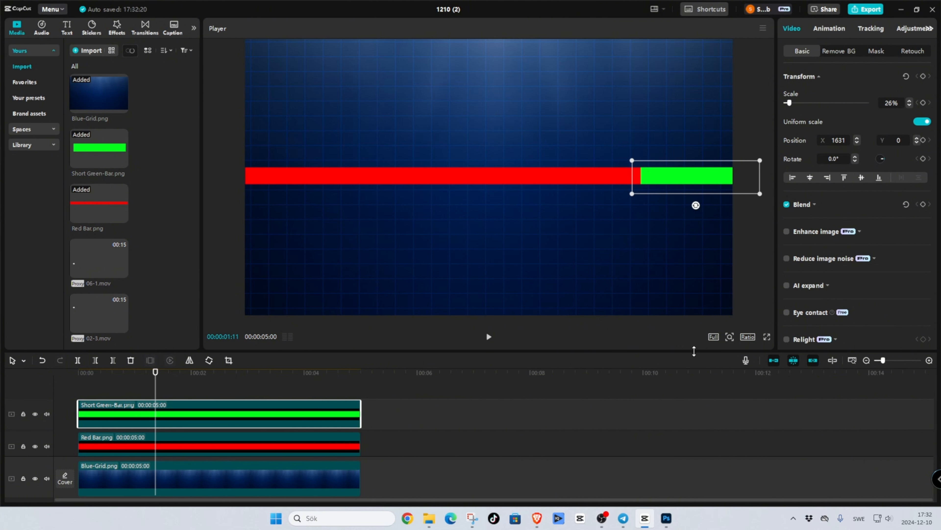
left_click_drag(694, 351, 705, 430)
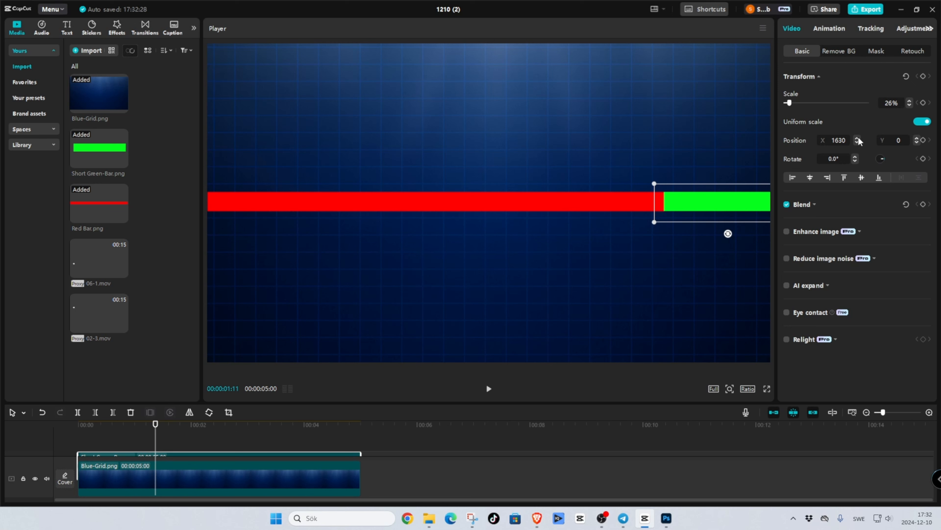
left_click(916, 143)
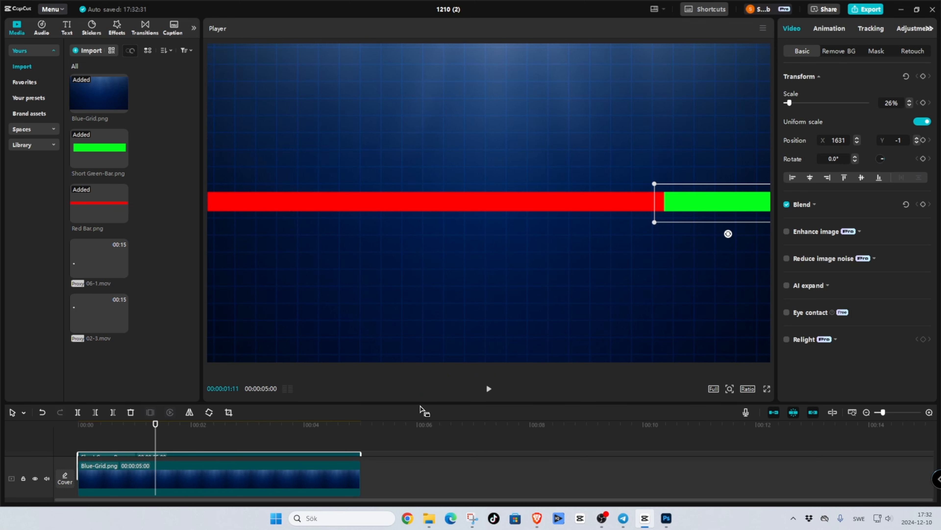
Apply a Horizontal mask to the red bar with the playhead at the timeline start and rotate the mask to -90°.
left_click_drag(421, 404, 406, 309)
left_click(265, 403)
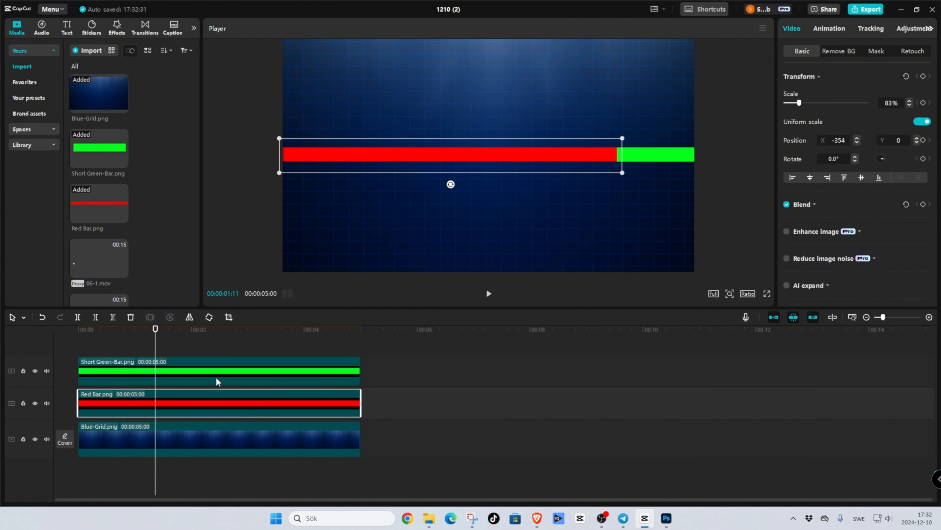
left_click_drag(156, 330, 77, 344)
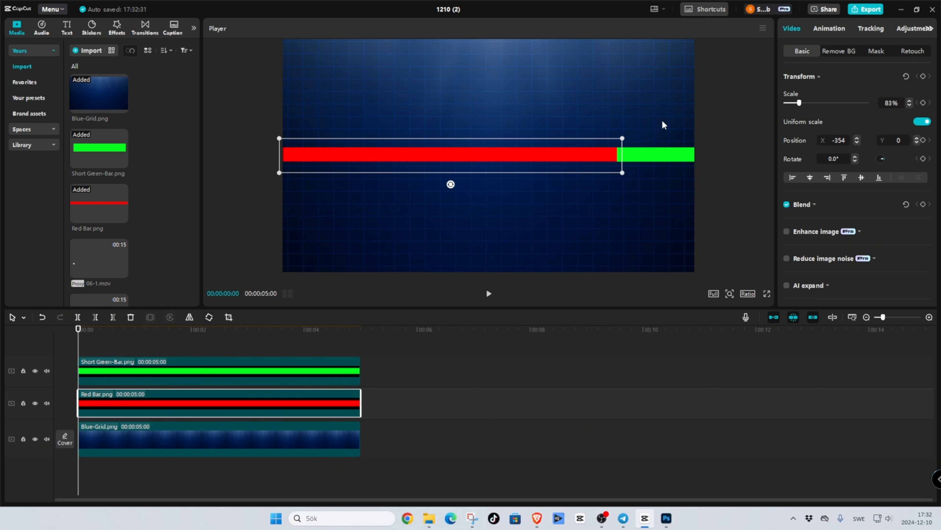
left_click(874, 55)
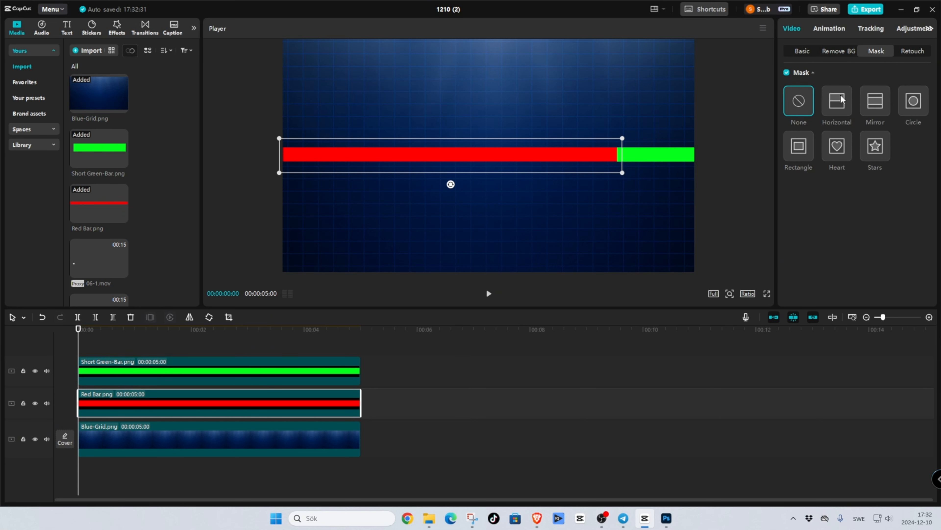
left_click(836, 108)
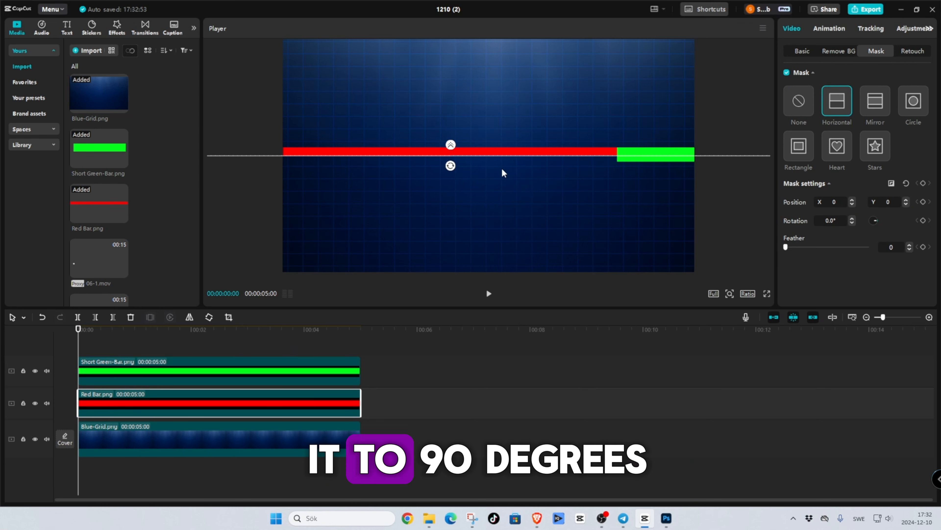
left_click_drag(450, 166, 503, 154)
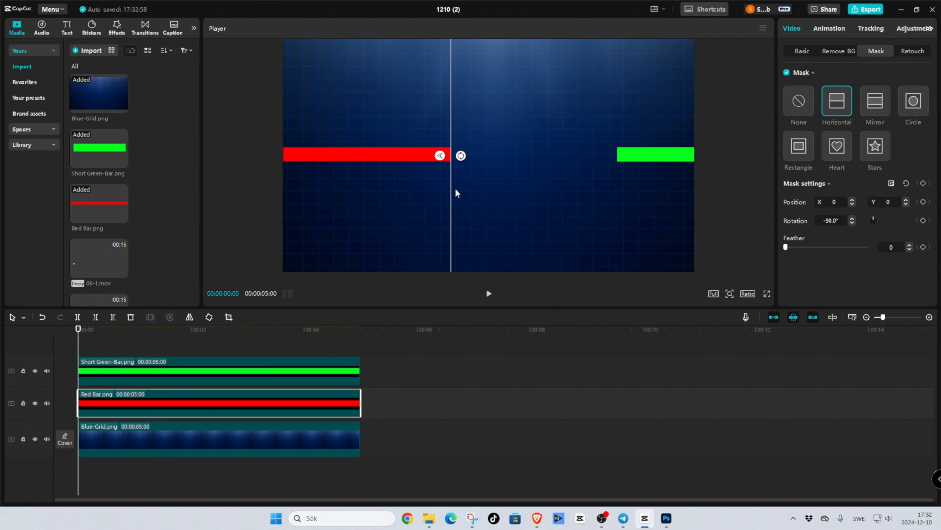
Move the mask to the red bar's left end at X -657, Y -13 and add a mask position keyframe at 00:00:00:00.
left_click_drag(451, 199, 283, 202)
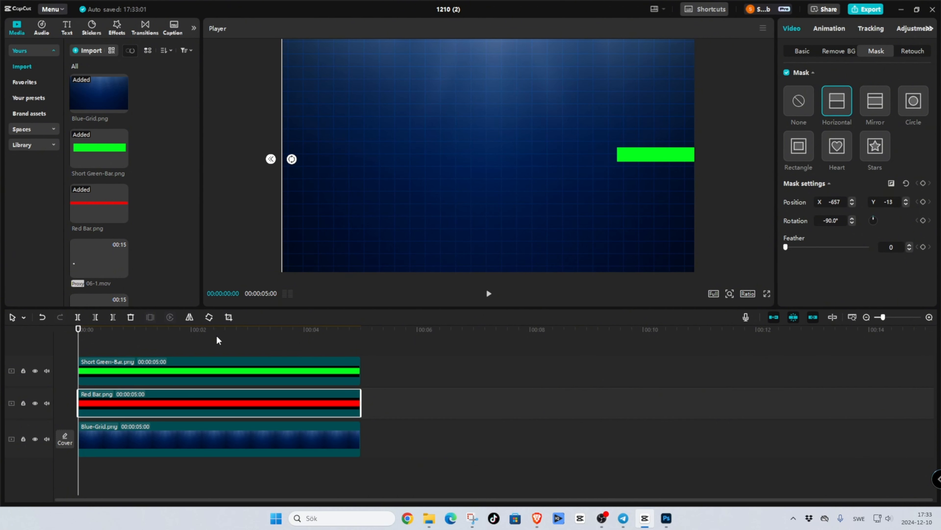
left_click(923, 202)
mouse_move(78, 414)
left_mouse_down()
mouse_move(150, 414)
mouse_move(76, 415)
left_mouse_up()
At 00:00:04:29, move the mask to the red bar's right end at X 651, Y 0 to keyframe the full reveal.
left_click_drag(79, 331, 361, 341)
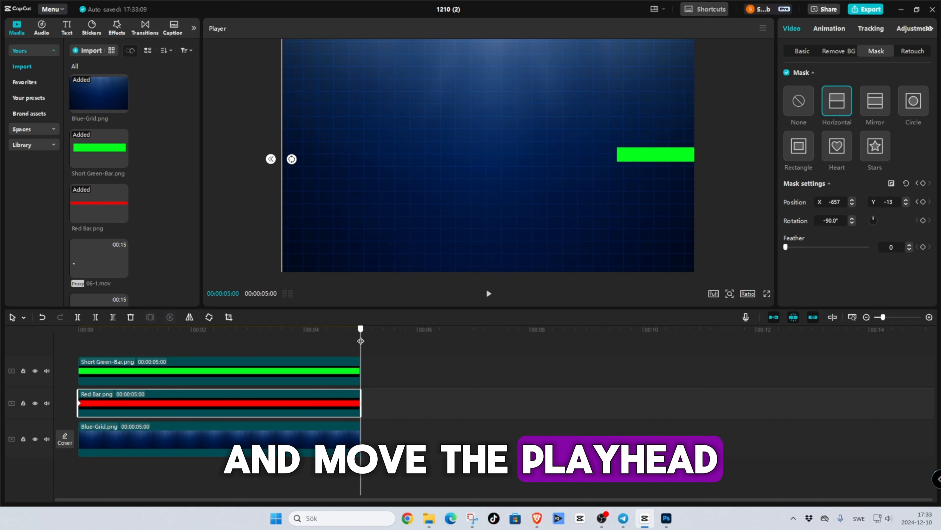
key("Left")
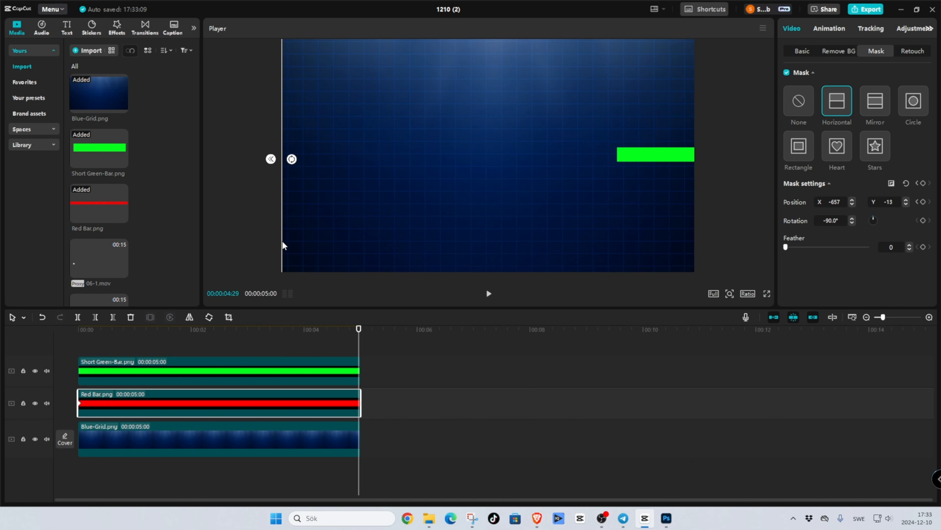
left_click_drag(282, 244, 619, 246)
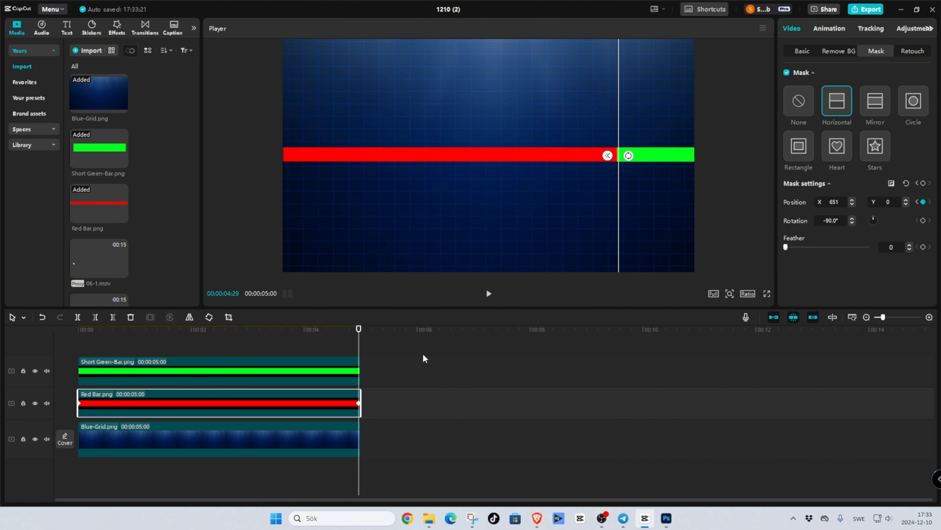
Play the red bar's reveal from the timeline start and set its mask feather to 14.
left_click_drag(358, 330, 66, 359)
key("space")
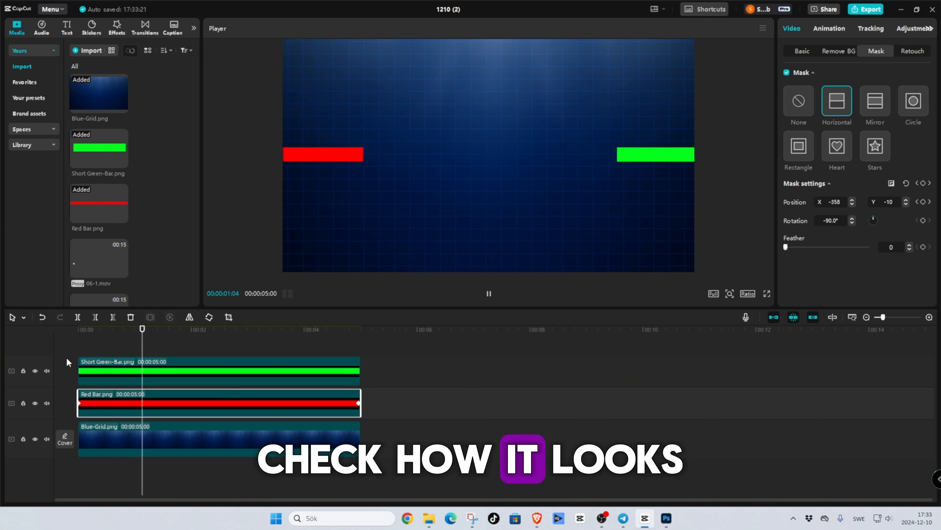
key("space")
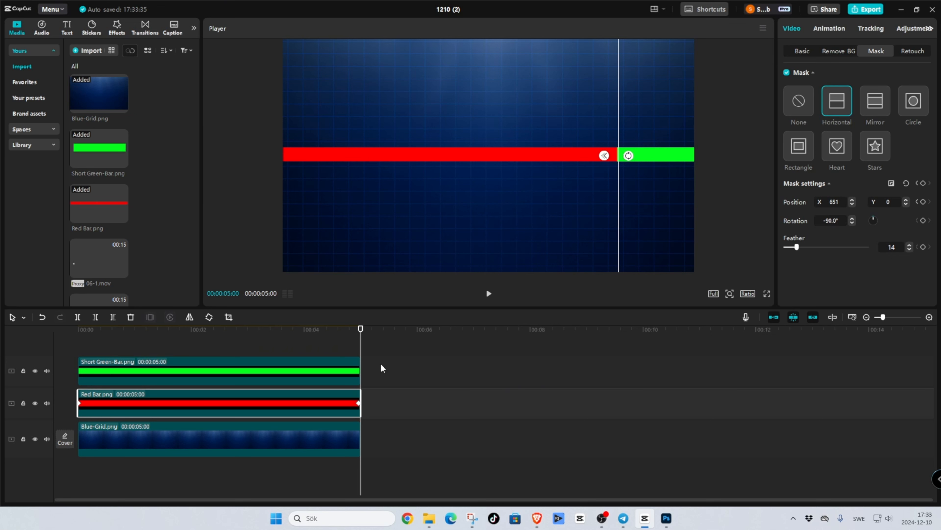
Place the playhead on the red bar's last mask keyframe at 00:00:04:29 and select the green bar clip.
left_click(270, 376)
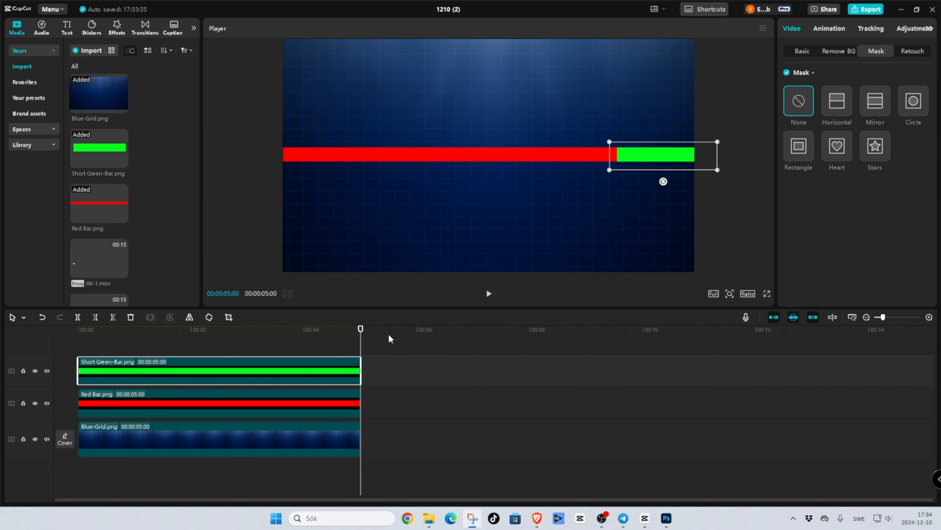
mouse_move(360, 329)
left_mouse_down()
mouse_move(349, 329)
mouse_move(357, 330)
left_mouse_up()
left_click(322, 403)
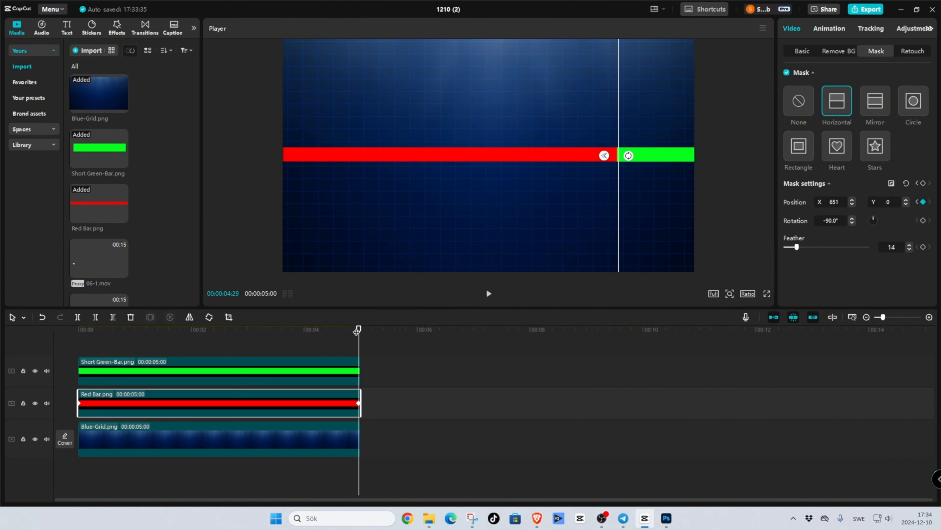
left_click(301, 365)
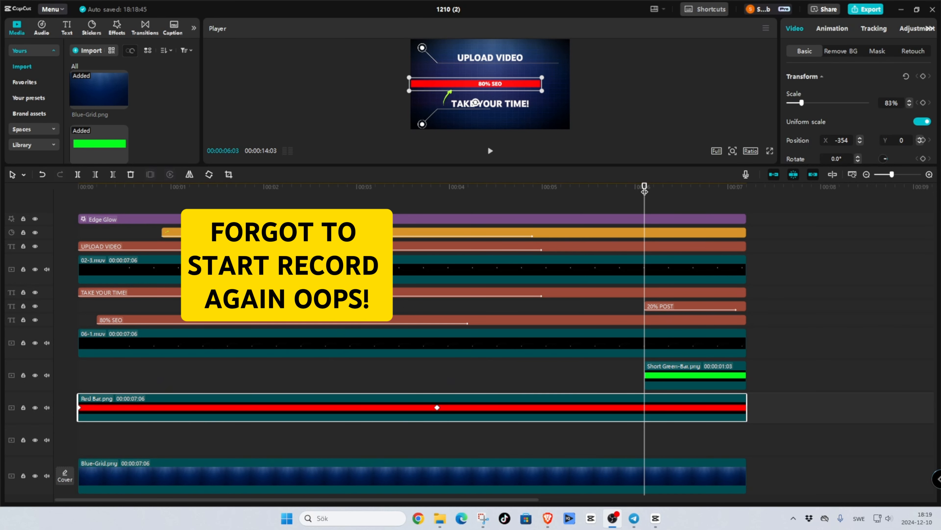
Turn the red bar clip into a compound clip and insert a freeze frame of it at 00:00:06:03.
left_click_drag(644, 192, 644, 192)
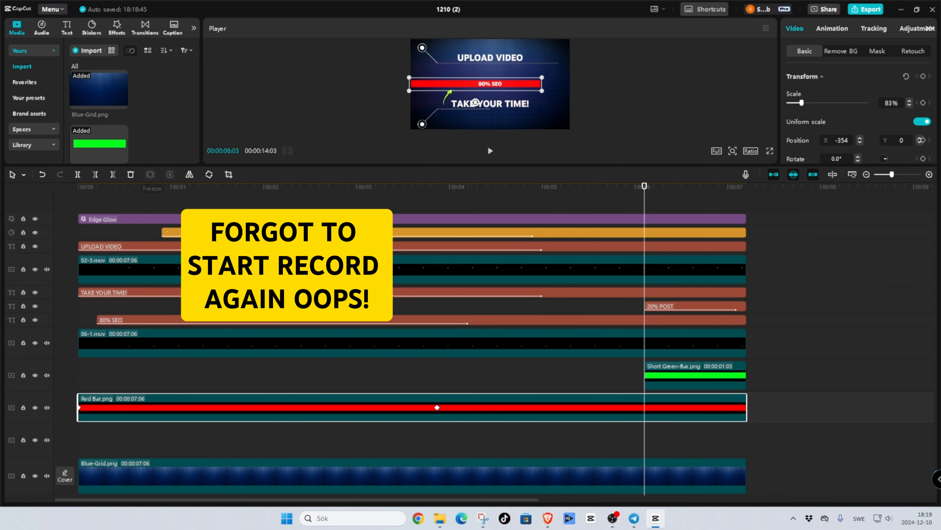
right_click(657, 402)
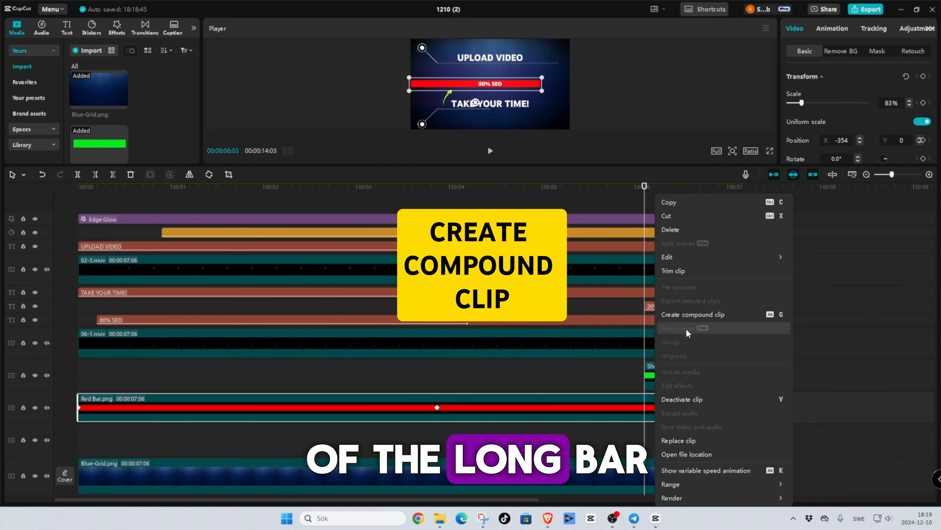
left_click(686, 315)
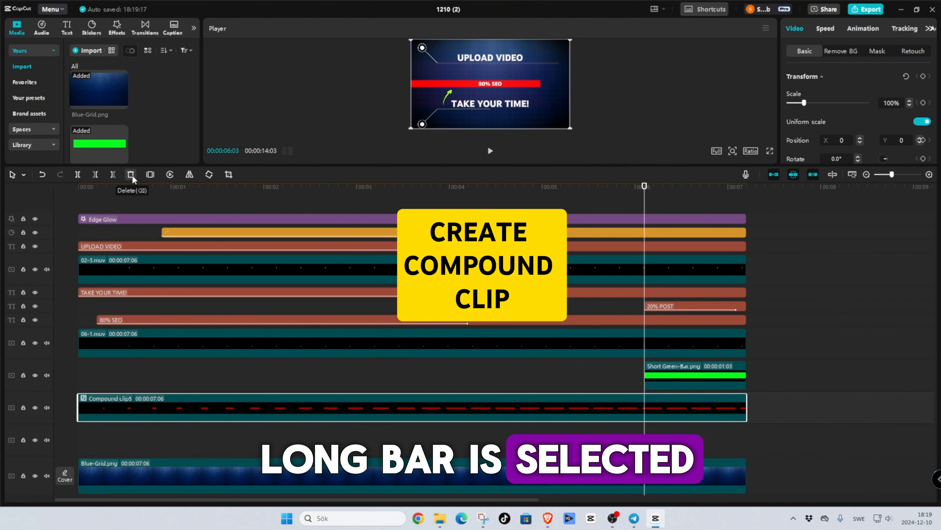
left_click(150, 174)
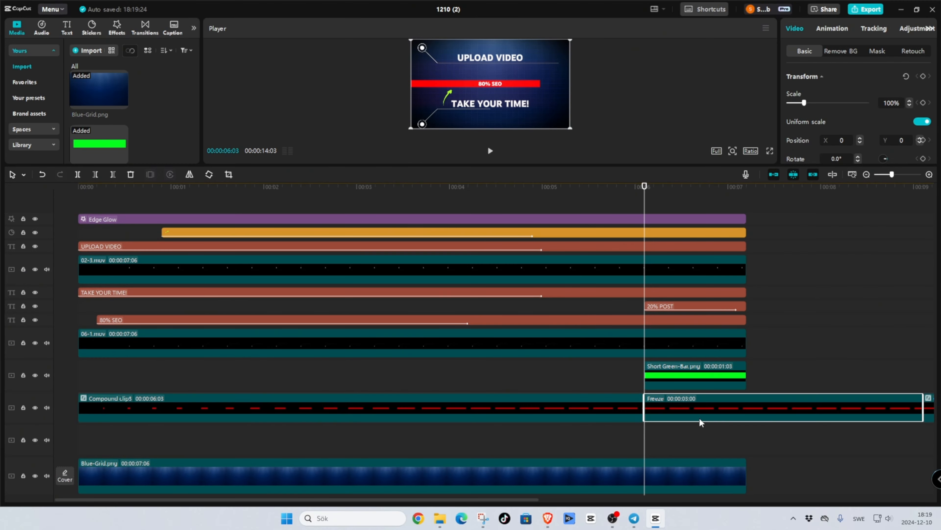
Shorten the end of the red bar's compound clip and shift the freeze frame clip earlier on the timeline.
left_click(642, 408)
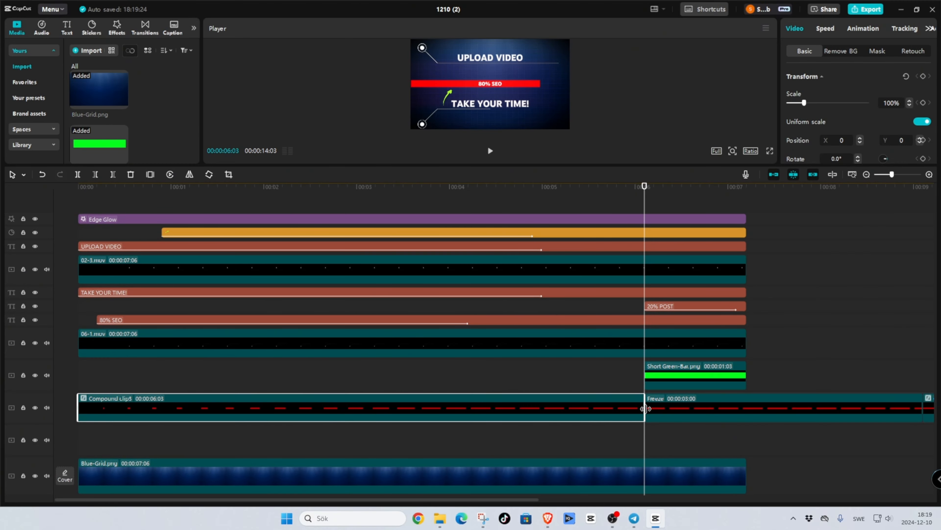
left_click_drag(645, 408, 412, 408)
left_click_drag(767, 416, 589, 417)
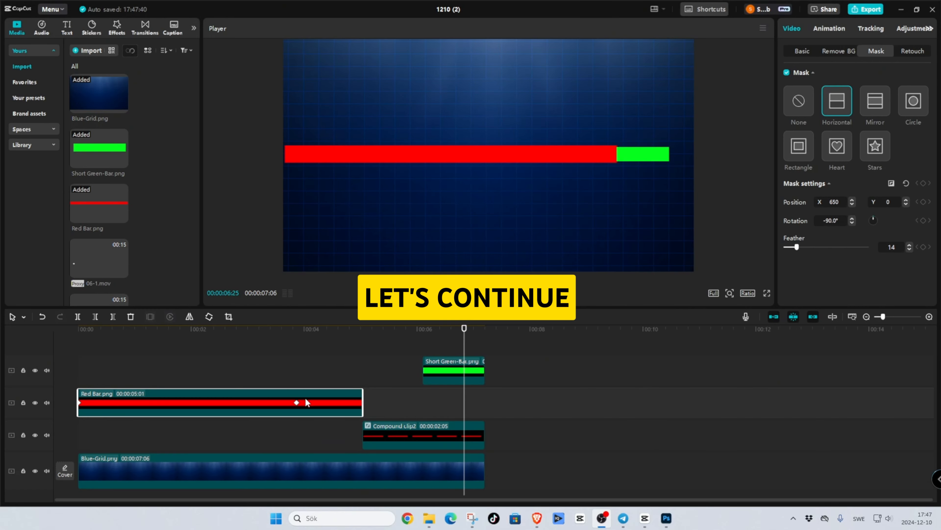
Extend the red bar clip to 00:00:07:06 and move the compound clip so it ends where the green bar clip starts.
left_click_drag(362, 403, 483, 403)
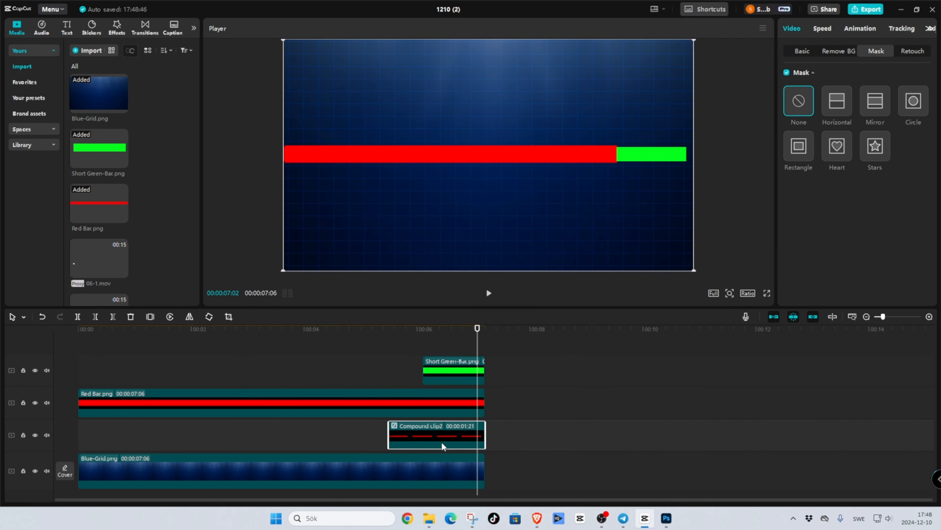
left_click_drag(441, 442, 381, 440)
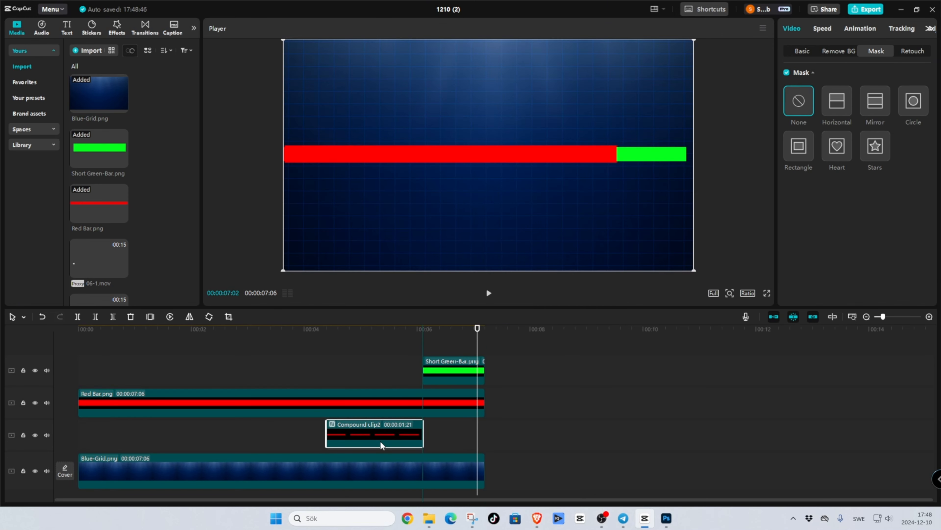
Play the bar sequence, shorten the compound clip slightly from its start and play that section again.
left_click(271, 336)
key("space")
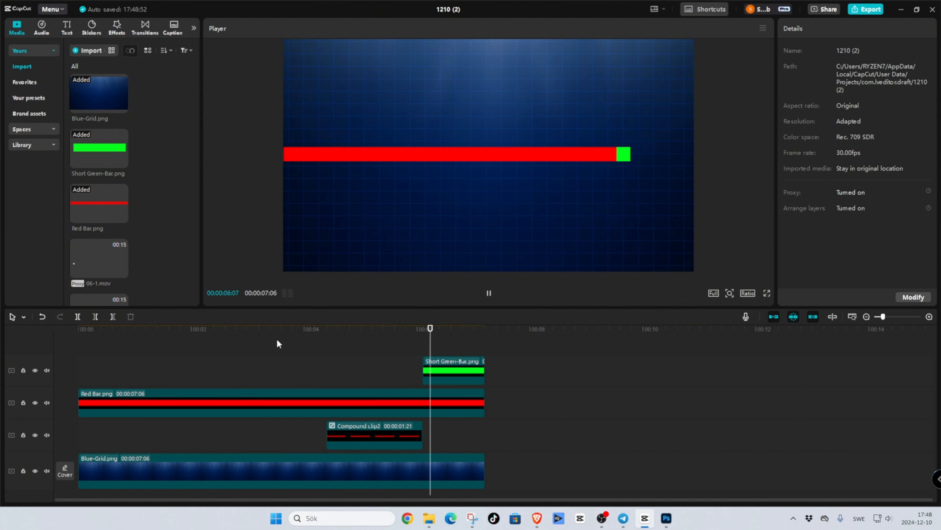
key("space")
left_click_drag(473, 335, 318, 349)
left_click_drag(327, 436, 341, 436)
key("space")
key("space")
Trim the compound clip's start further to 00:00:04:25 and play the sequence from there.
left_click_drag(343, 329, 422, 341)
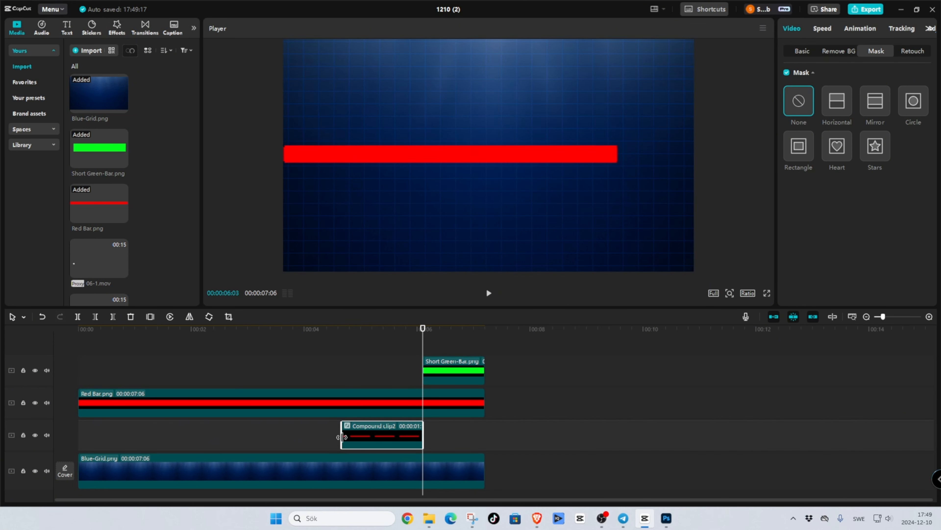
left_click_drag(341, 436, 350, 436)
left_click(350, 331)
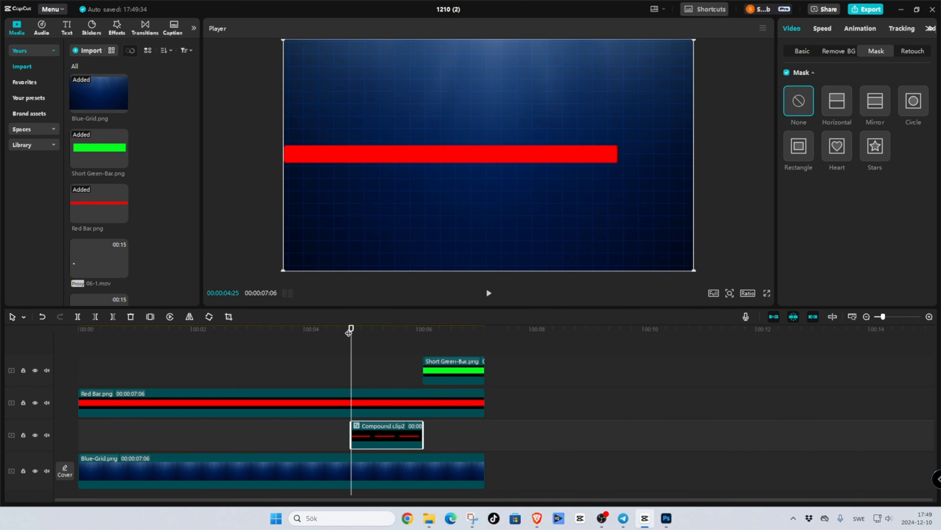
key("space")
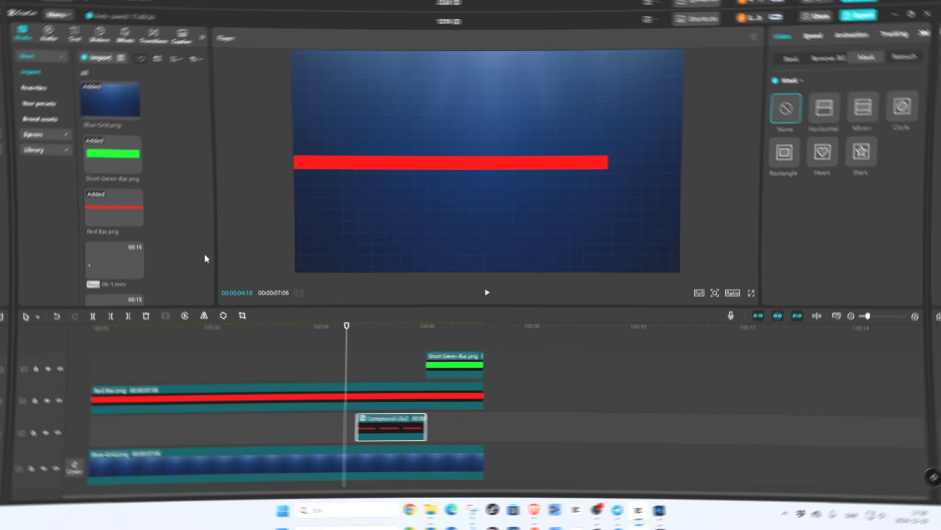
Add 06-1.mov on a new top track from the timeline start, lasting 00:00:07:06, and lower its callout line beneath the red bar.
left_click(100, 259)
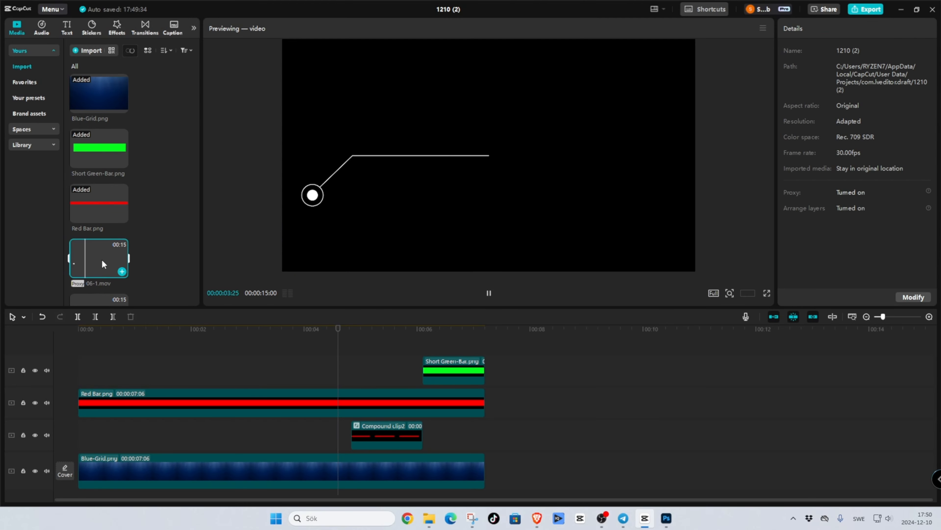
left_click_drag(101, 259, 93, 347)
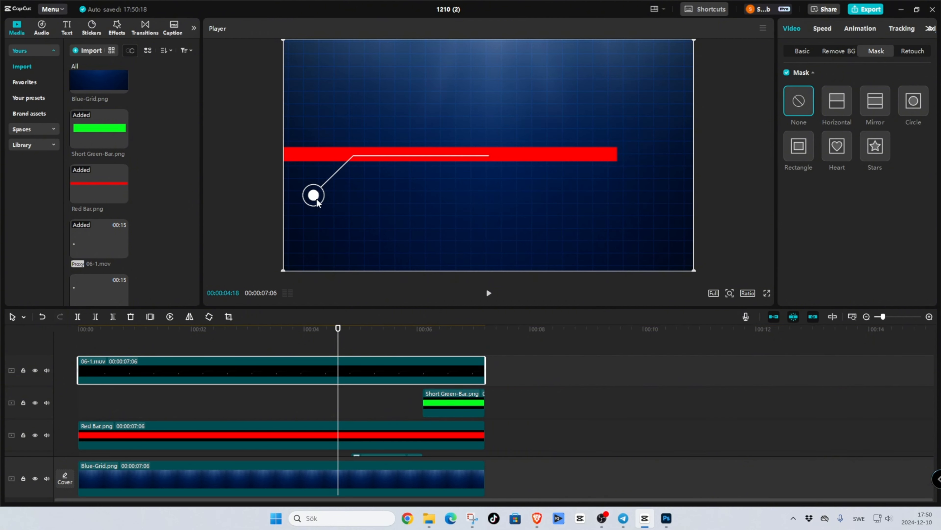
left_click_drag(317, 202, 317, 266)
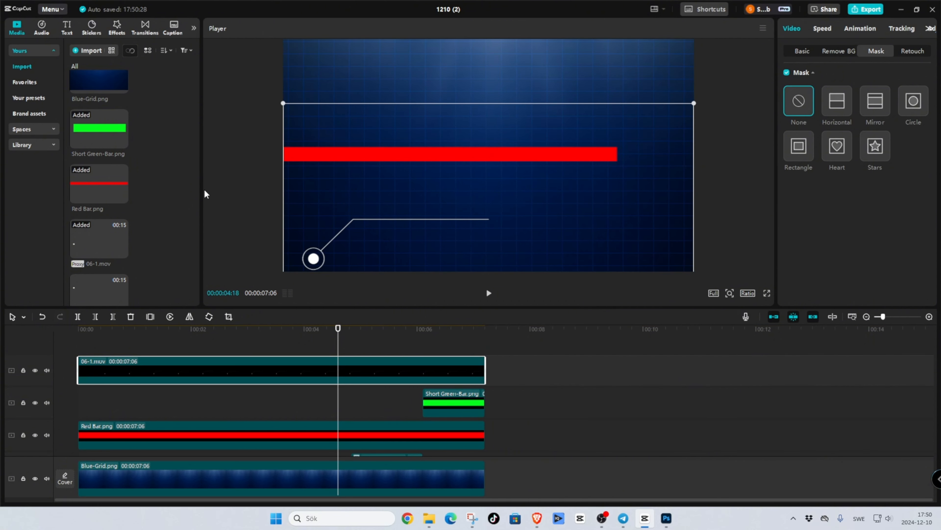
Add 02-3.mov above the 06-1.mov track, lasting 00:00:07:06, and raise its callout line above the red bar.
left_click(84, 289)
left_click_drag(85, 289, 85, 361)
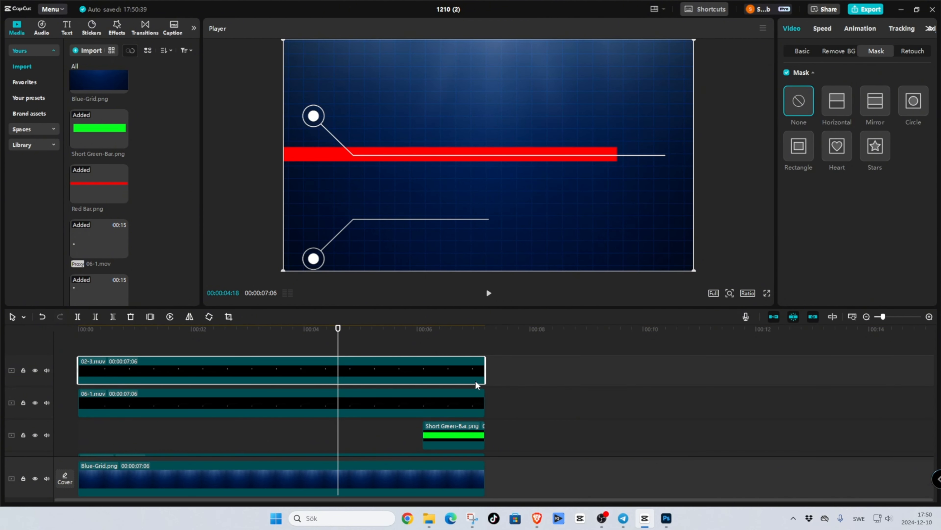
left_click_drag(316, 118, 315, 63)
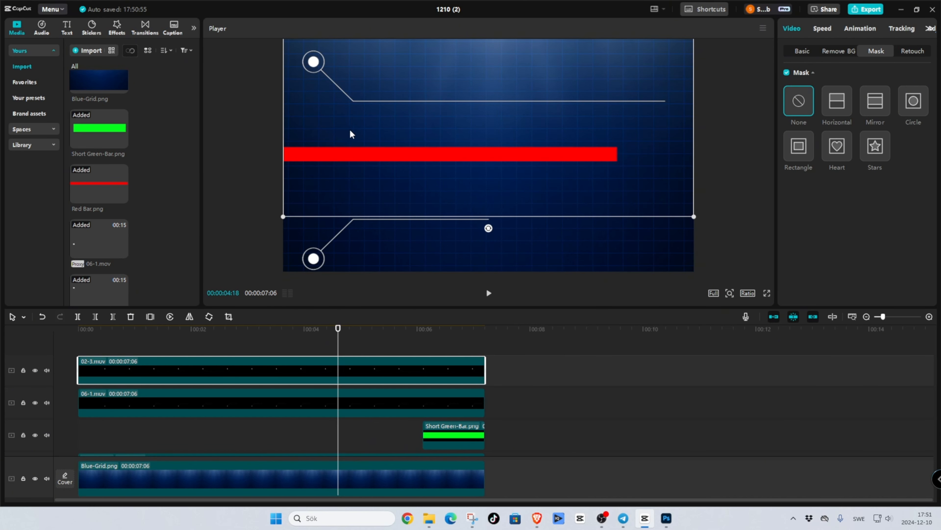
Add a default text clip at the timeline start between the 02-3.mov and 06-1.mov tracks, using the YouTube Sans Extrabold font.
left_click(63, 32)
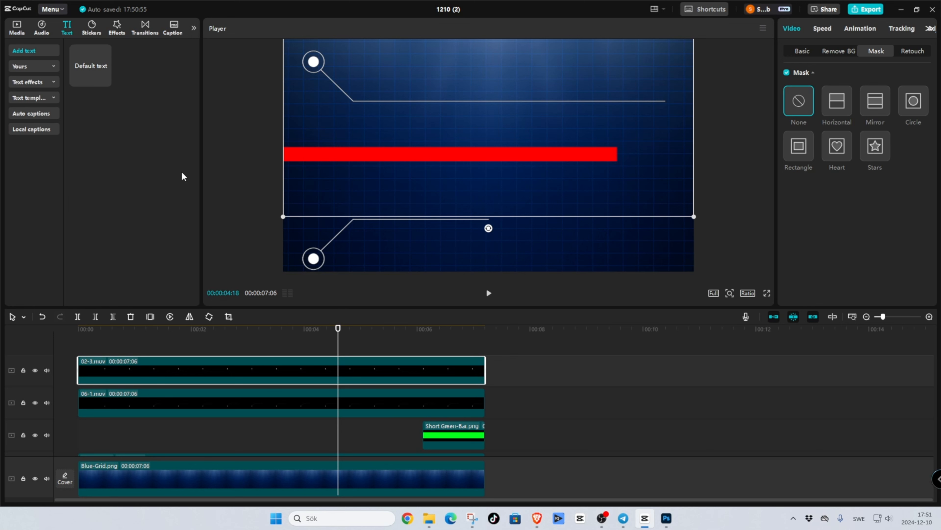
left_click_drag(104, 76, 81, 385)
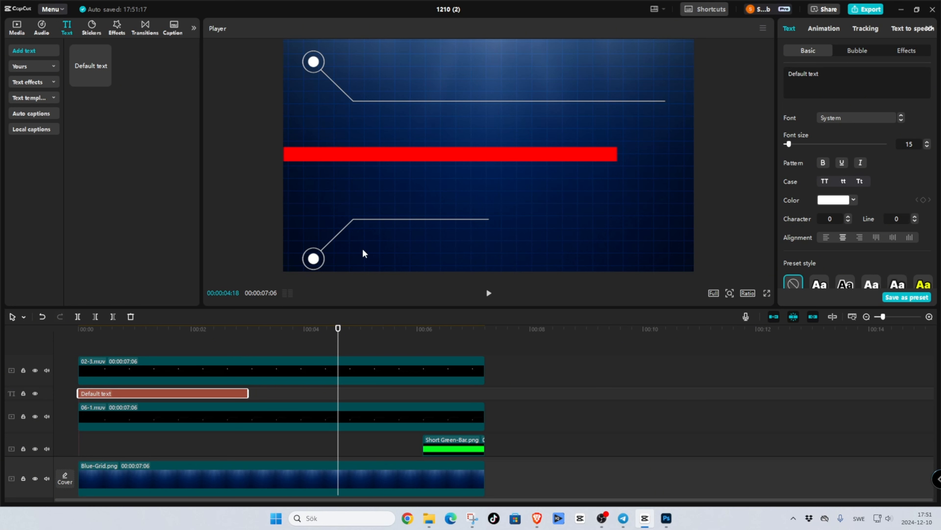
left_click(875, 119)
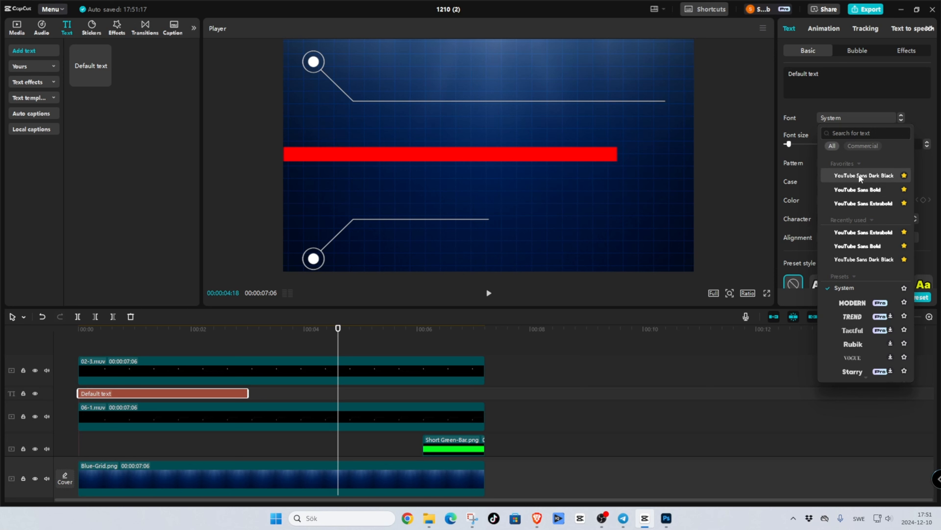
left_click(883, 205)
Change the default text to TAKE YOUR TIME and extend its clip to the end of the sequence at 00:00:07:06.
left_click_drag(827, 77, 782, 78)
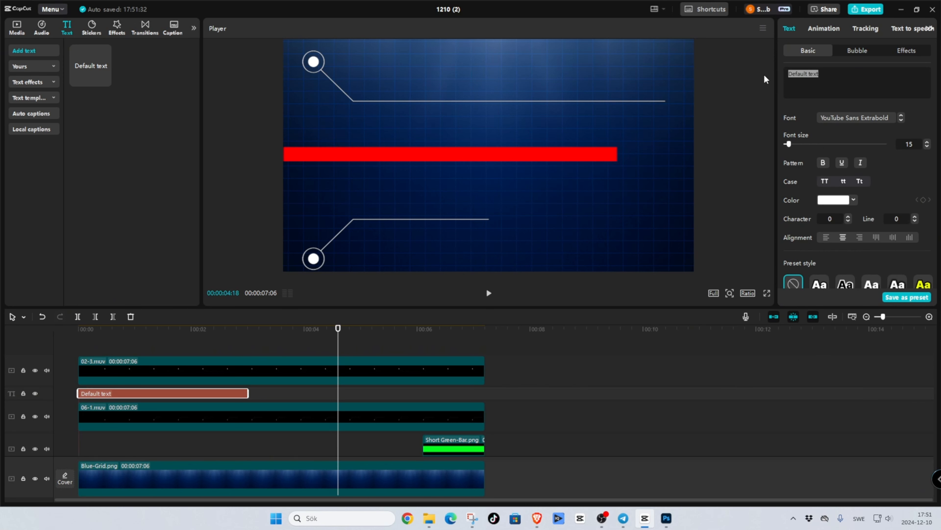
type("TAKE YOUR TIME")
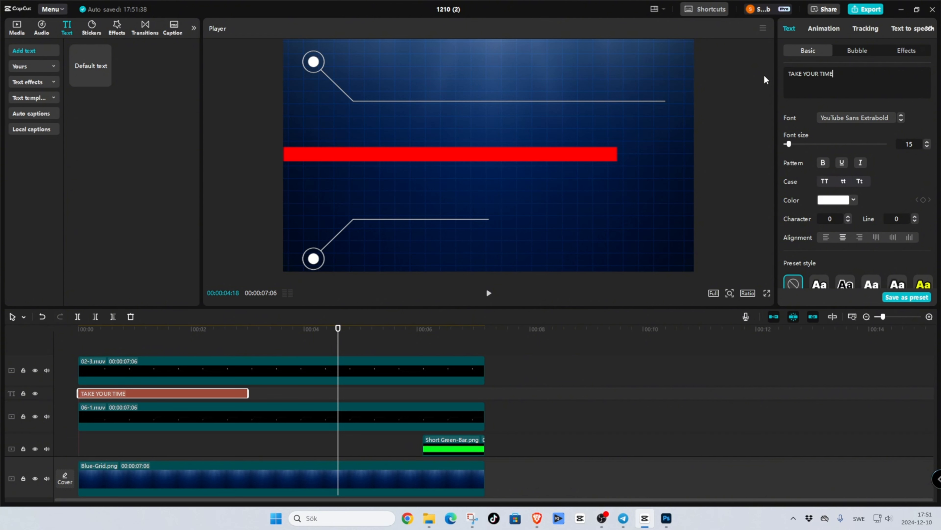
left_click(214, 336)
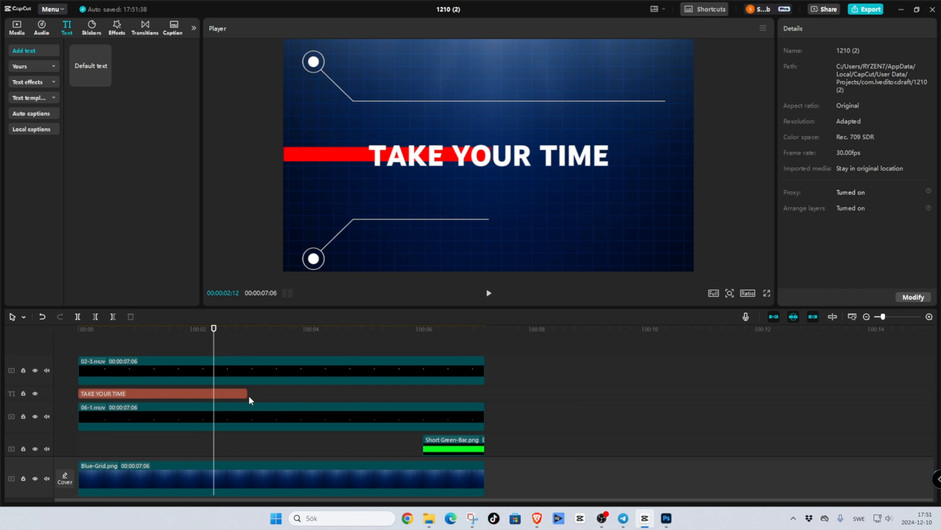
left_click_drag(247, 394, 484, 403)
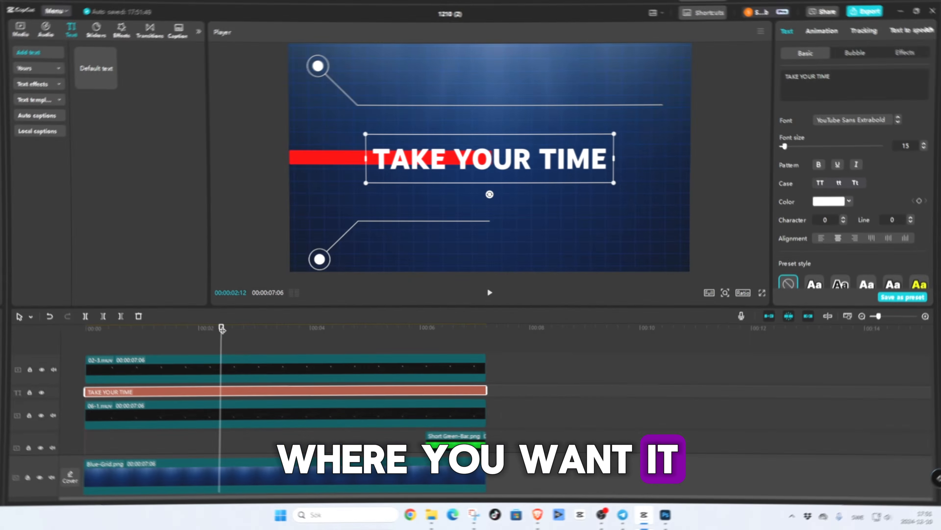
Place the text below the red bar at font size 12 and change its wording to TAKE YOUR TIME!
left_click_drag(500, 159, 500, 202)
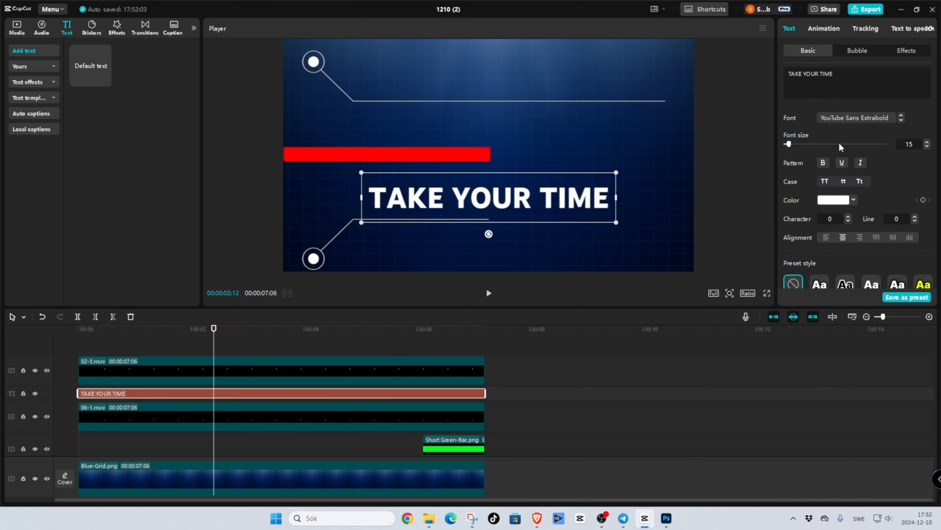
left_click_drag(790, 144, 789, 145)
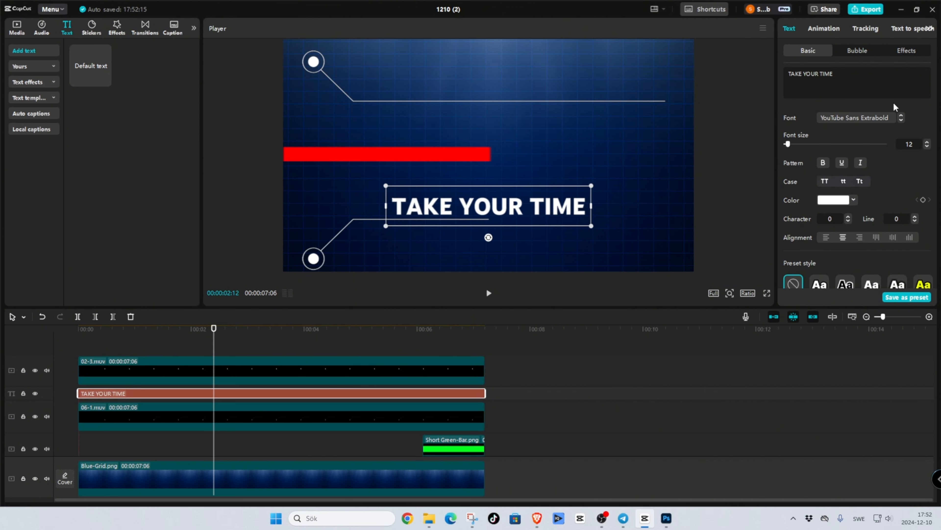
type("!")
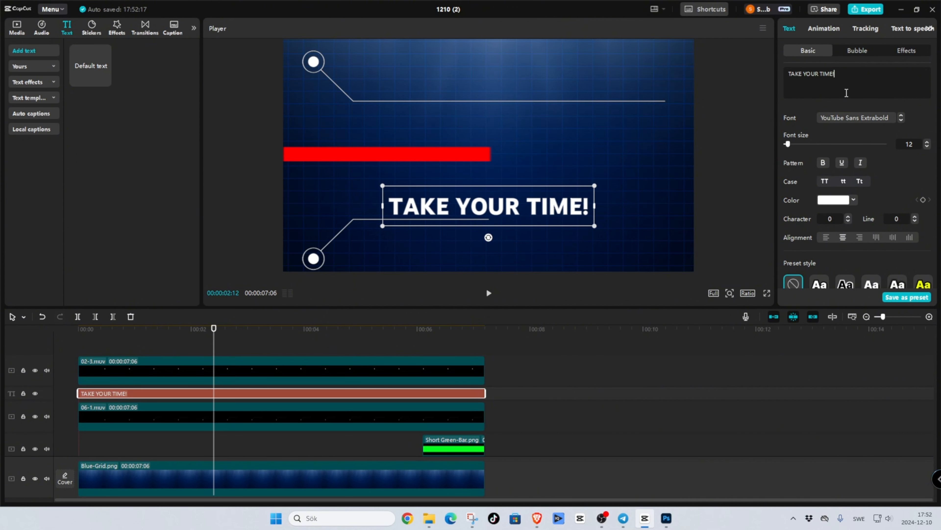
Duplicate the TAKE YOUR TIME! clip onto a new track above 02-3.mov and change the copy's text to UPLOAD VIDEO.
left_click_drag(347, 387, 352, 345)
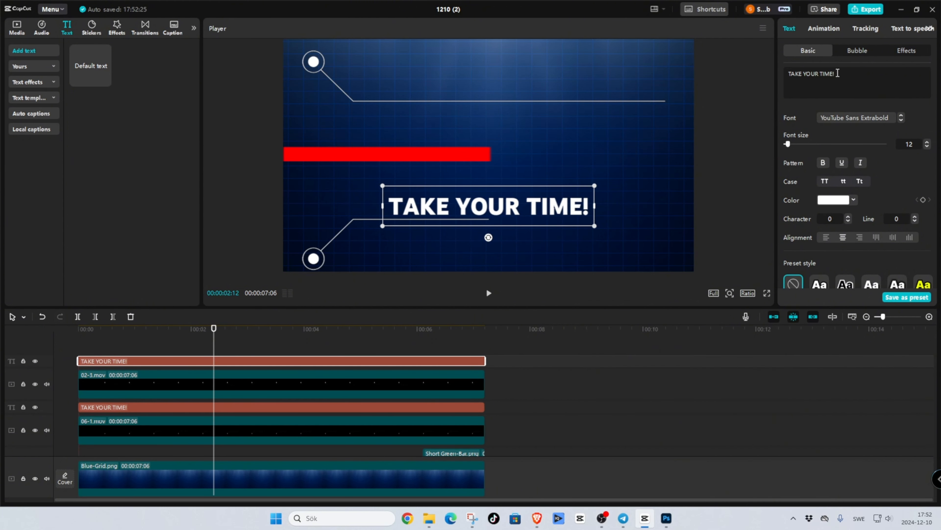
key("ctrl+a")
type("UPLOAD VIDEO")
Position the UPLOAD VIDEO text just above the upper callout line and move the playhead to 00:00:02:02.
left_click_drag(518, 196, 490, 220)
left_click(42, 317)
left_click(442, 361)
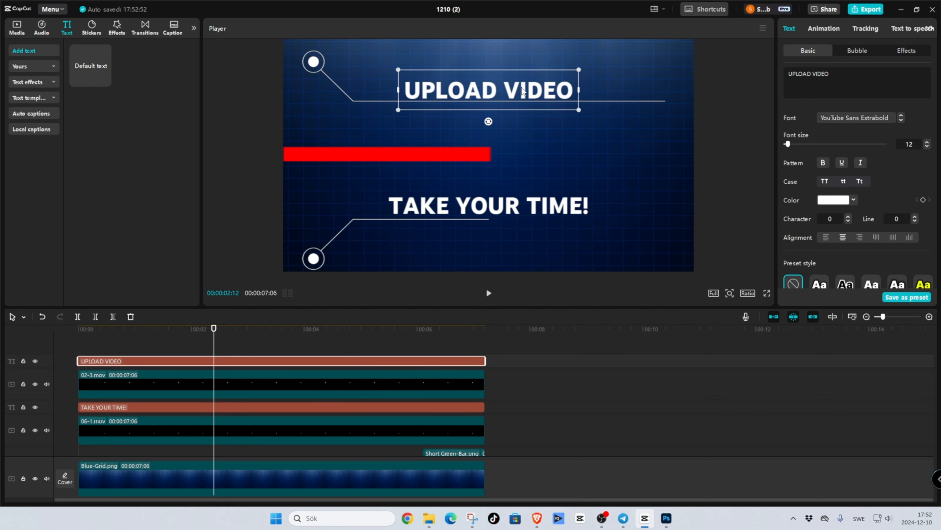
left_click_drag(521, 88, 519, 86)
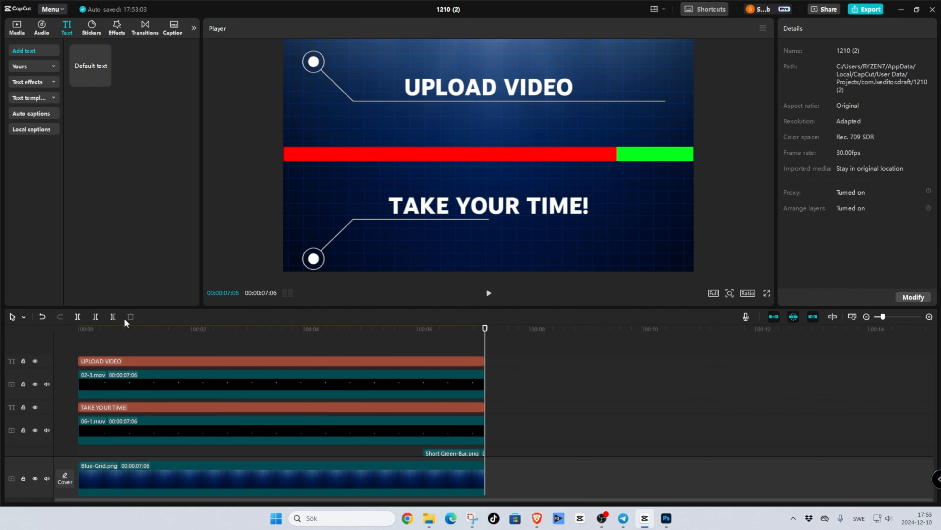
left_click(194, 343)
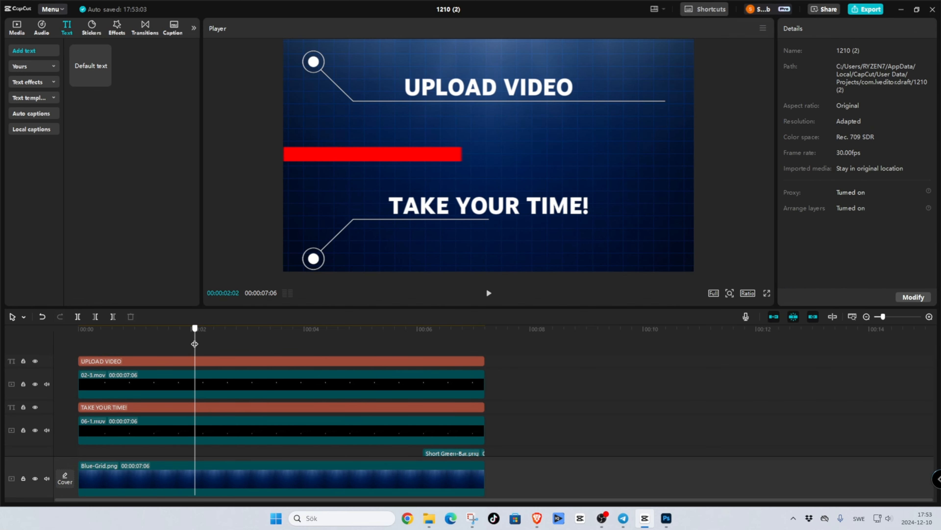